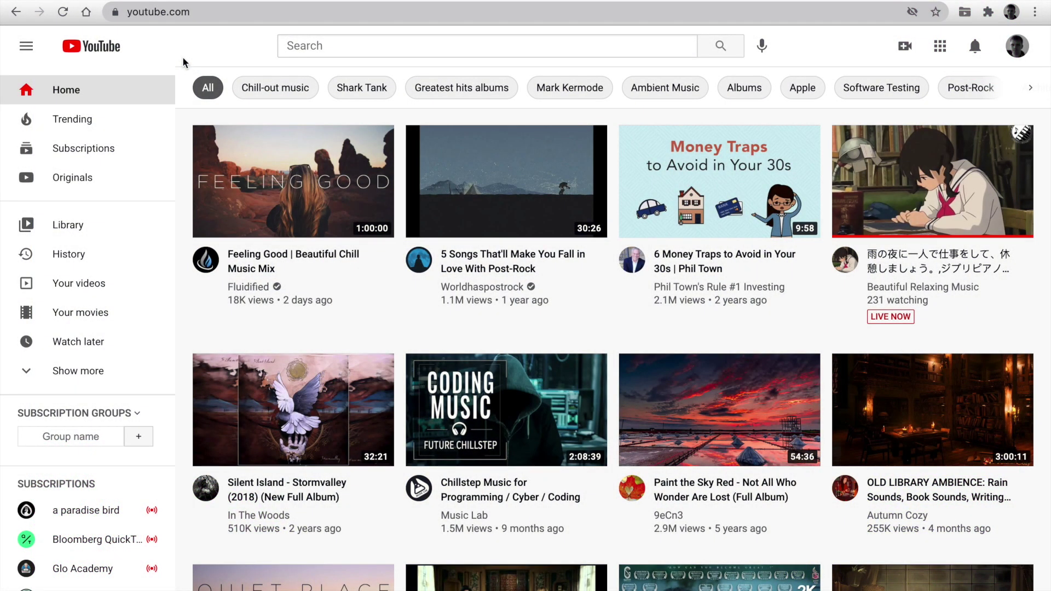
- Create sidebar subscription groups Music, Games and Sport, then open the Worldhaspostrock channel
click(84, 435)
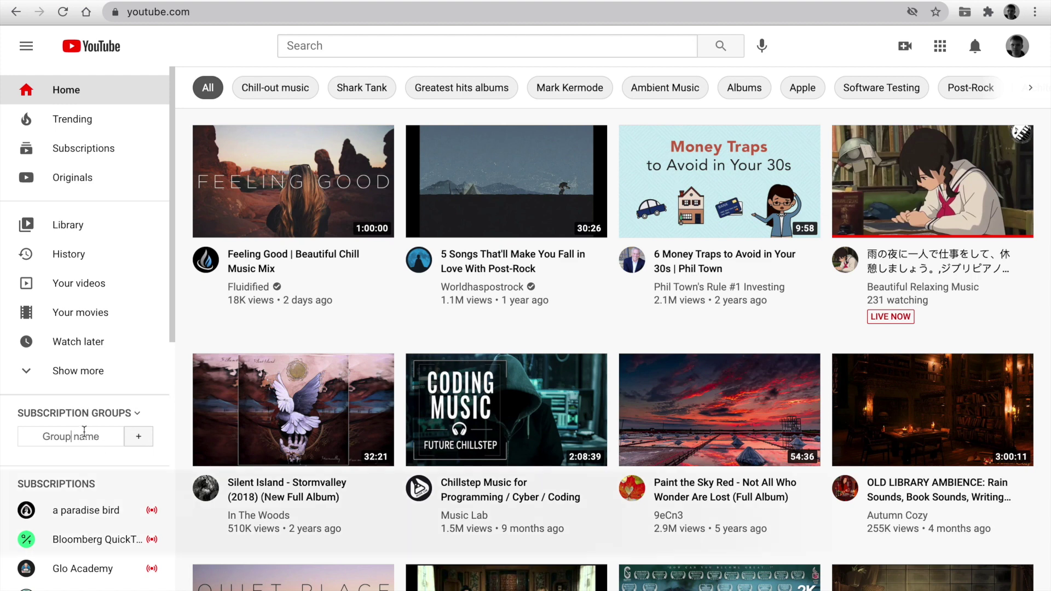
text(Music)
key(Return)
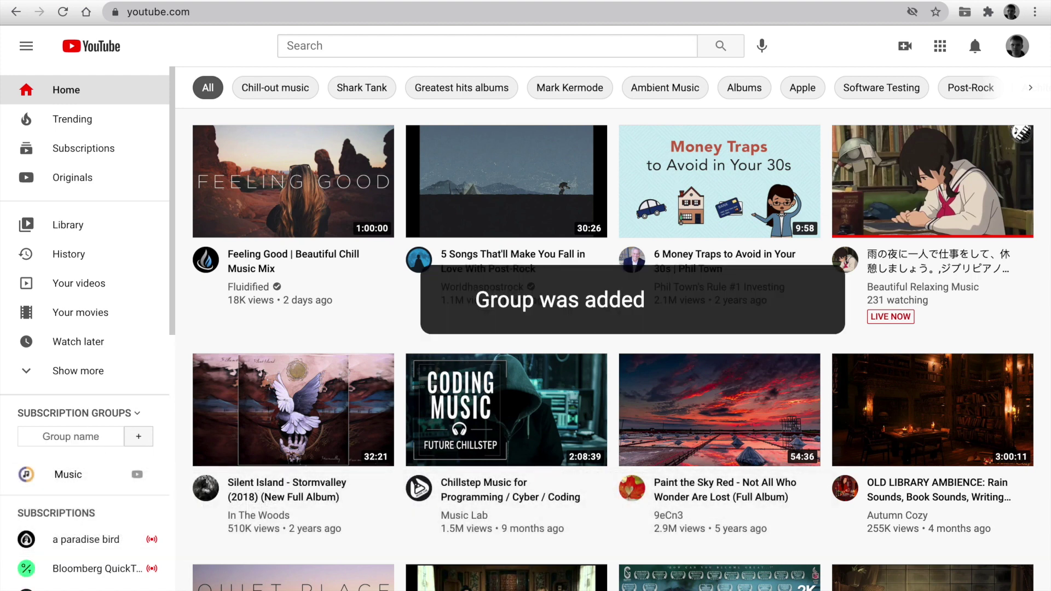
text(Games)
key(Return)
text(Sport)
key(Return)
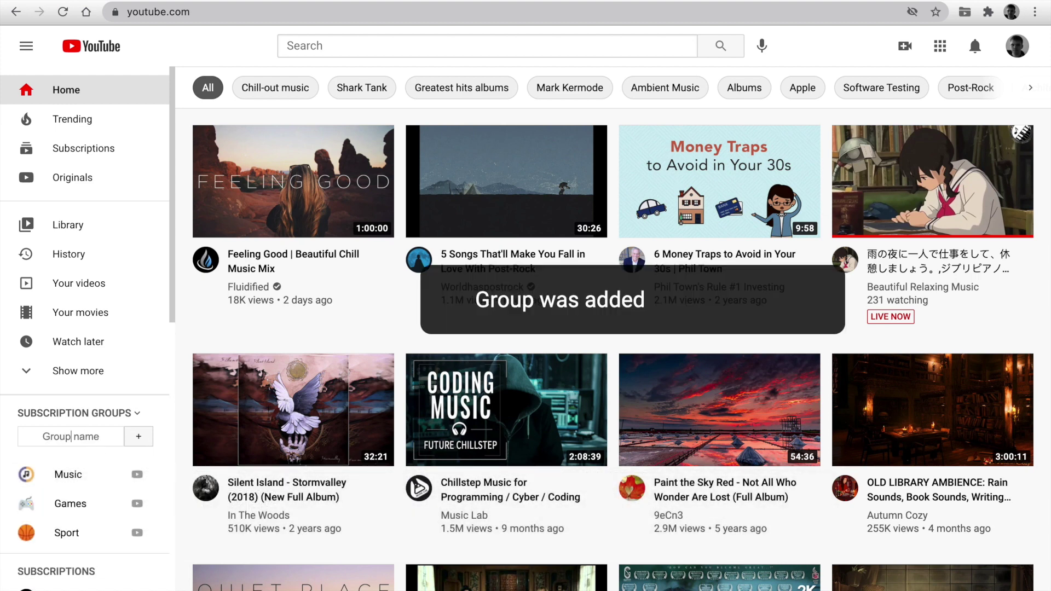
click(480, 294)
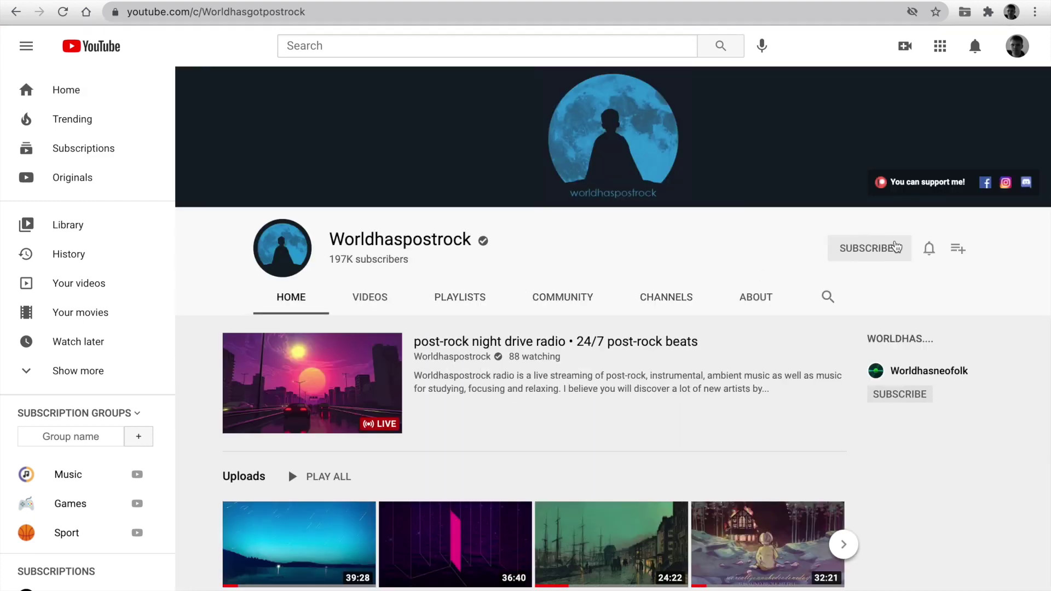
- Add Worldhaspostrock to the Music group and expand Music in the sidebar to see it listed
click(958, 248)
click(937, 307)
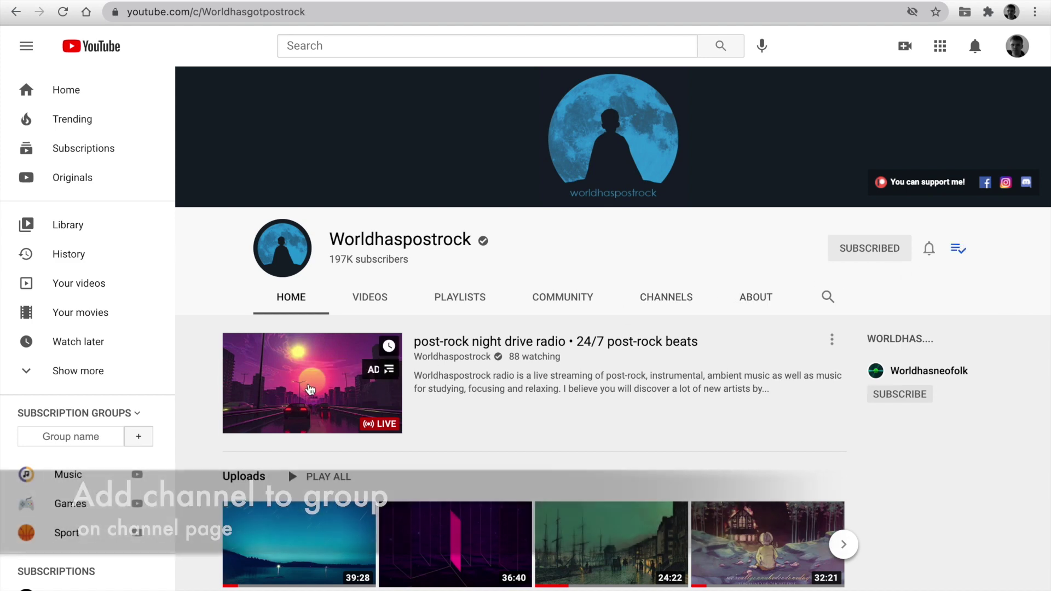
click(380, 367)
scroll(600, 439, down, 2)
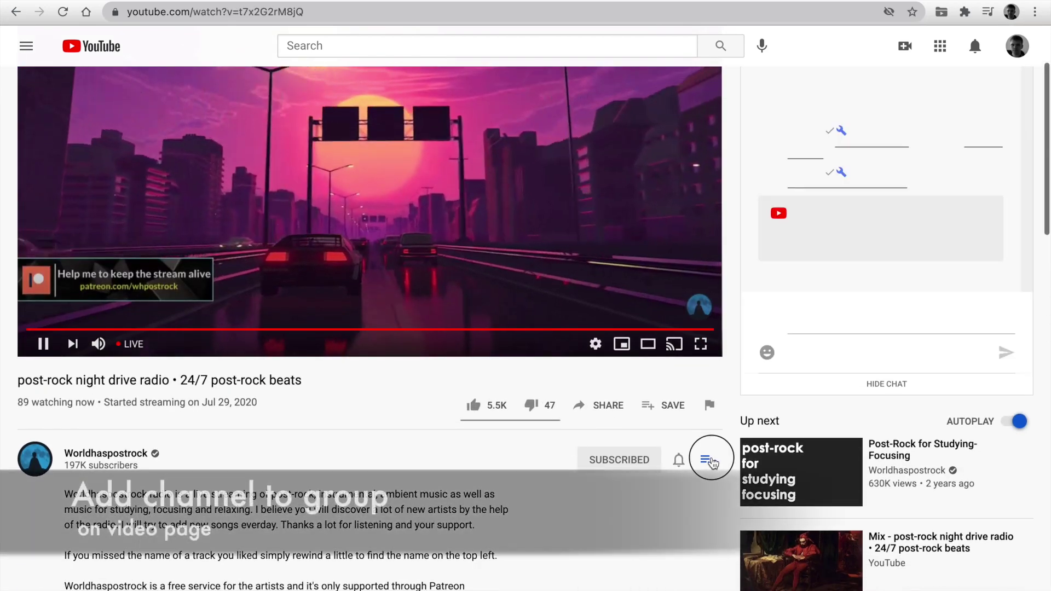
click(708, 460)
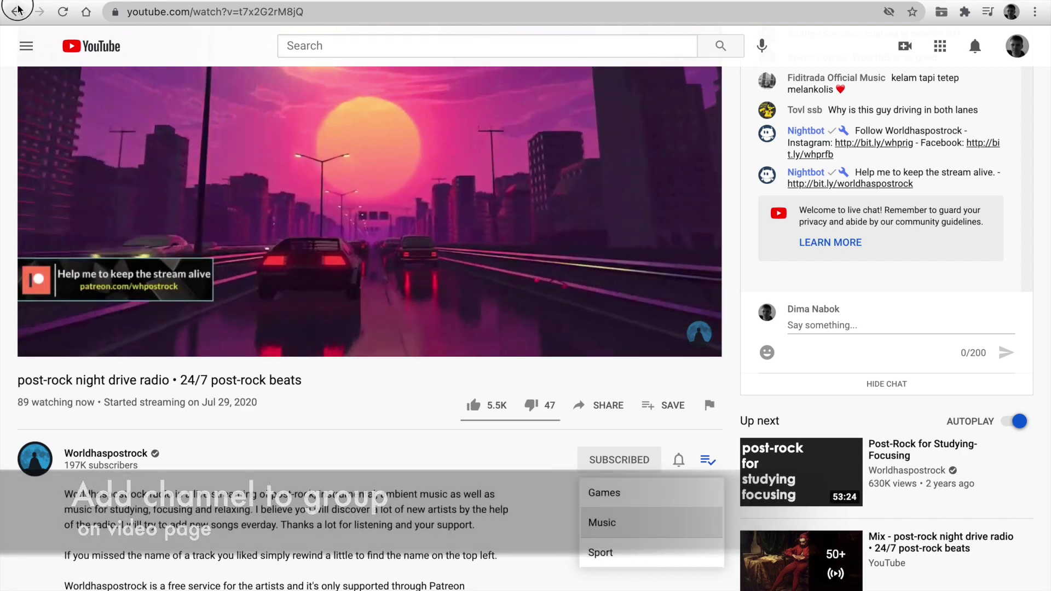
click(18, 10)
click(25, 474)
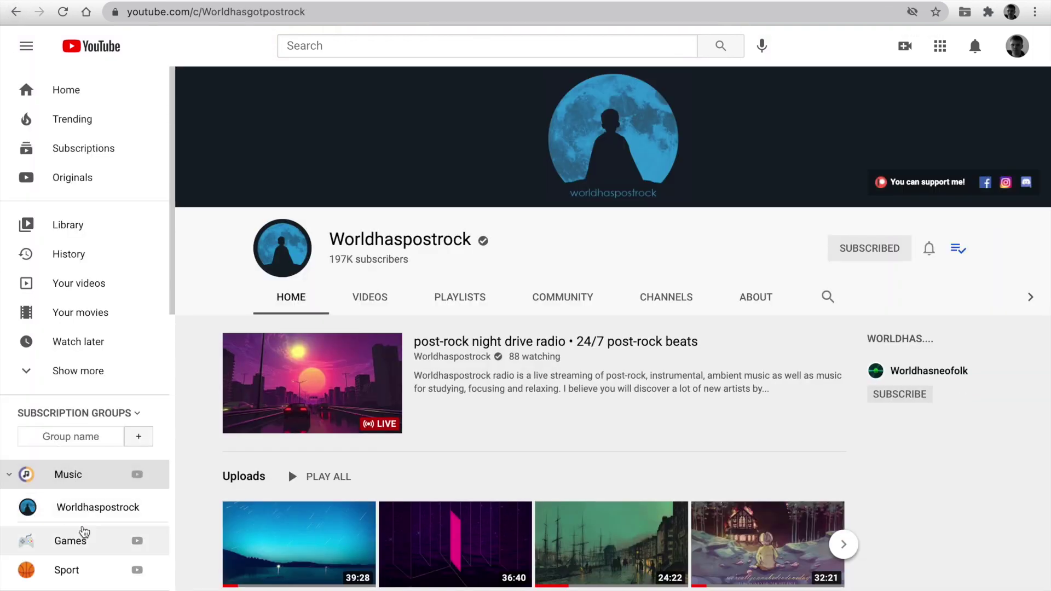
- Collapse the sidebar group-name box and open the PocketTube dashboard to start a new group
click(137, 416)
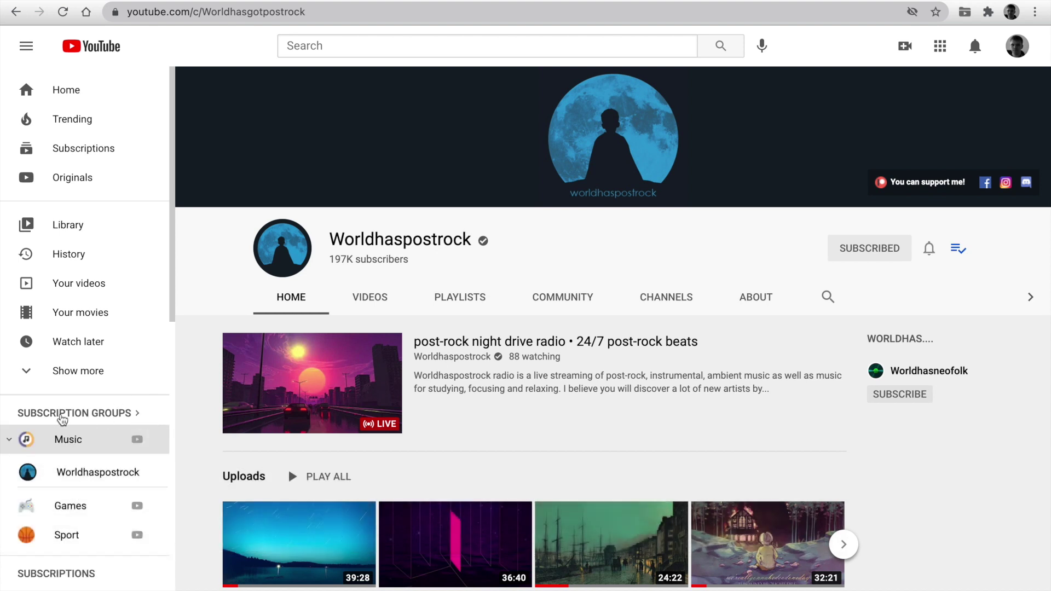
click(73, 418)
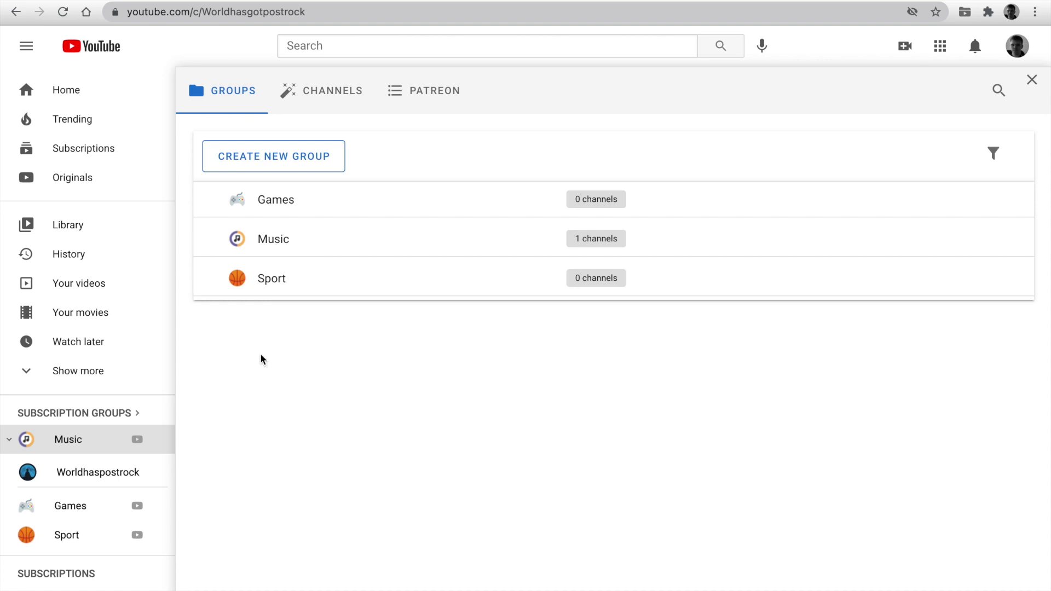
click(300, 160)
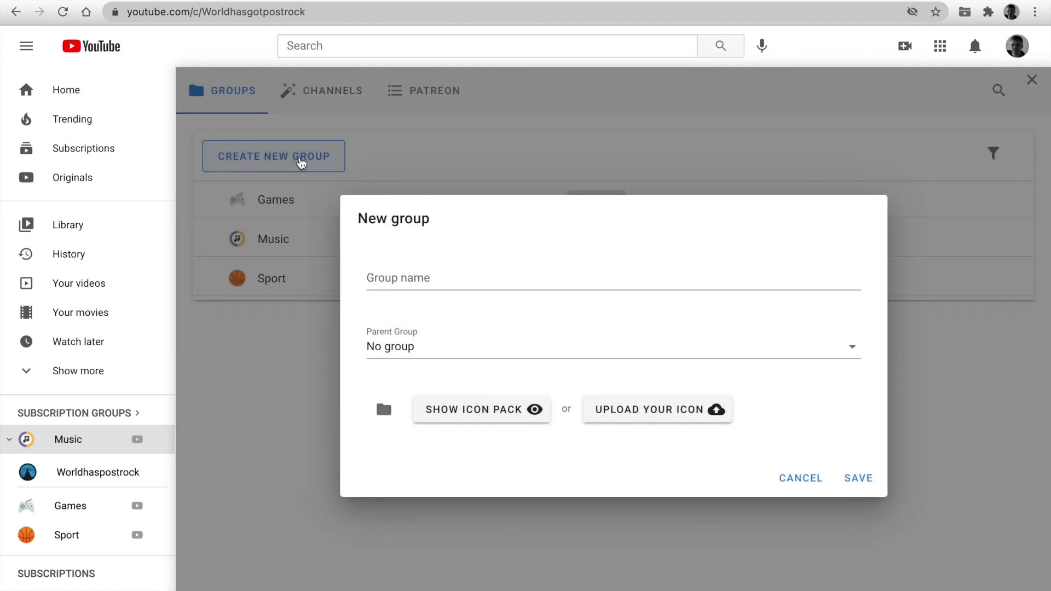
- Create a Football group with parent Sport and the red trending icon
click(369, 277)
text(Foo)
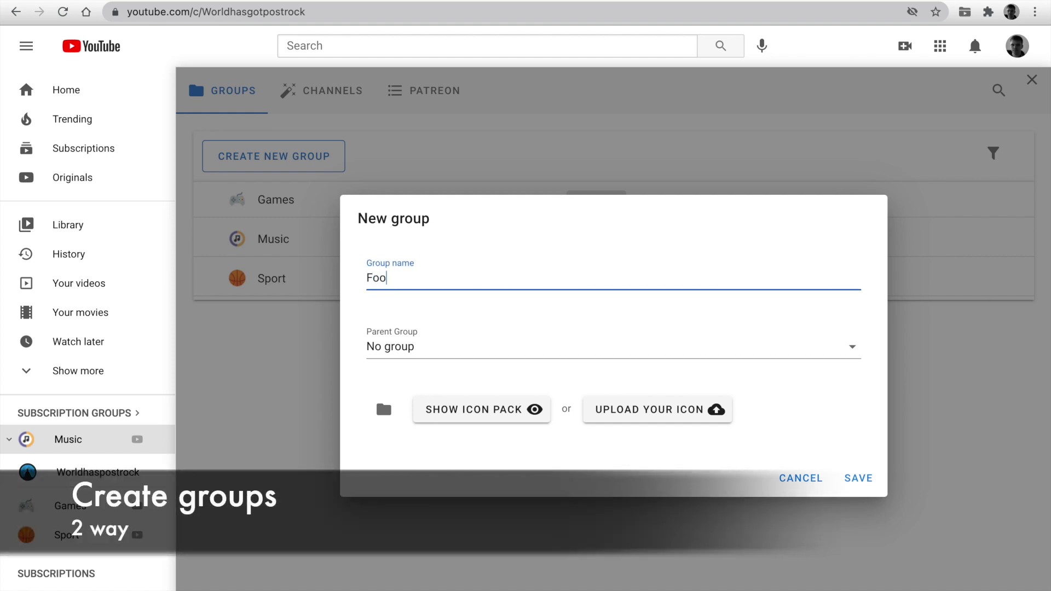
text(tball)
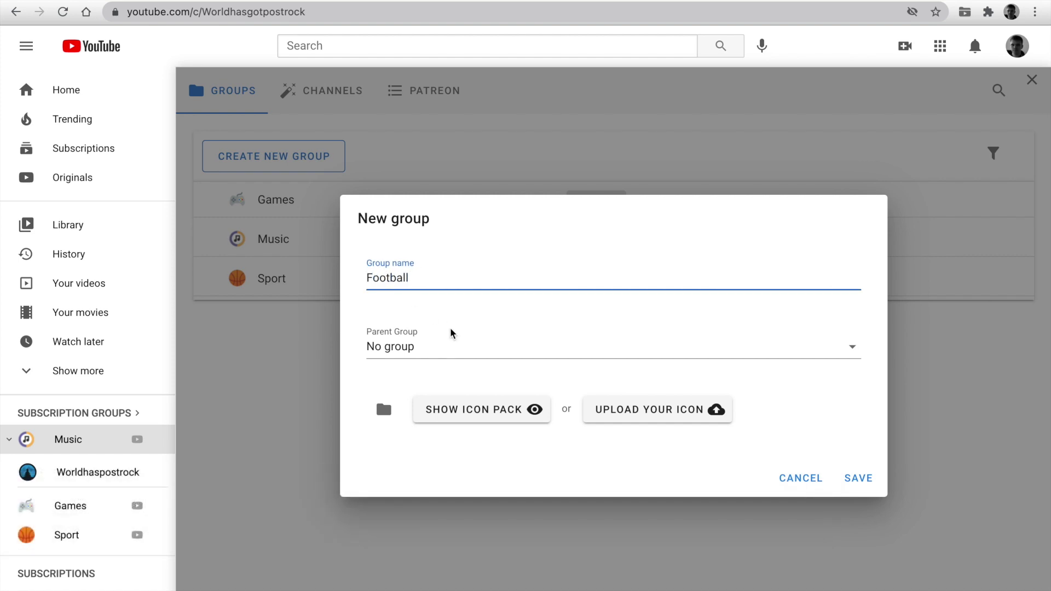
click(450, 344)
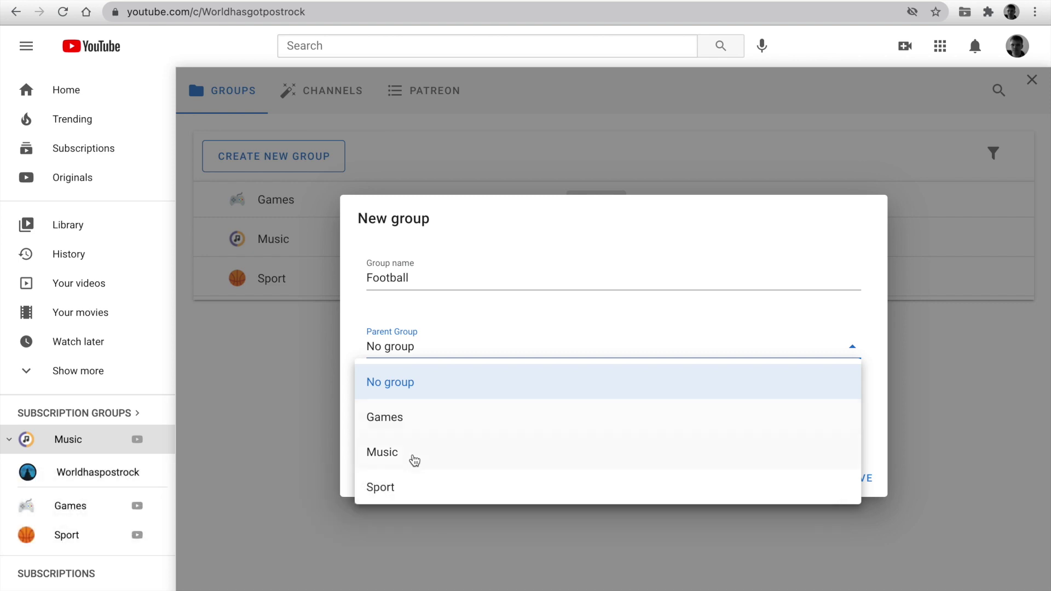
click(413, 486)
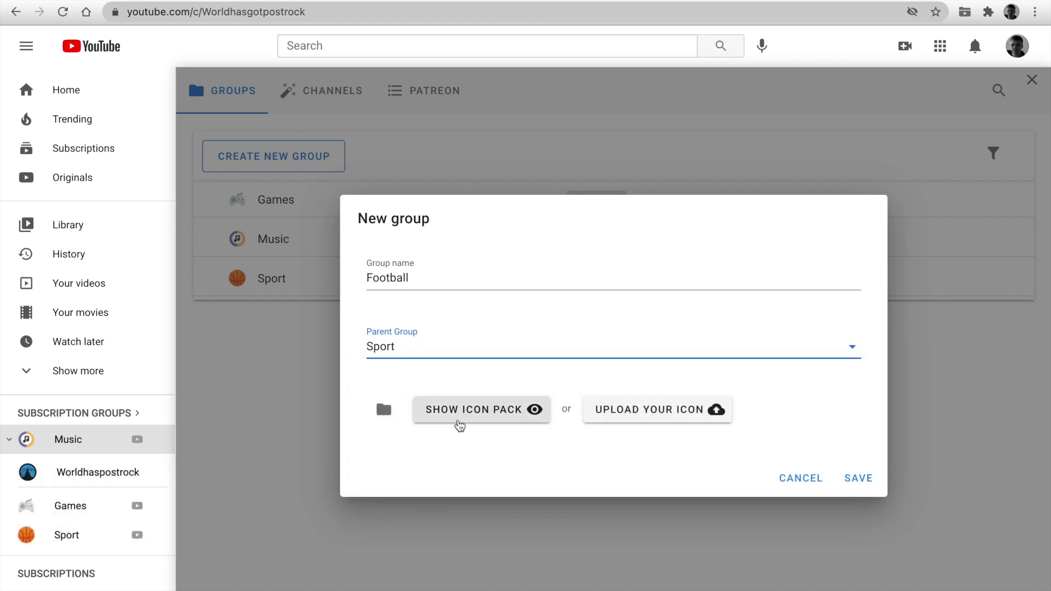
click(458, 424)
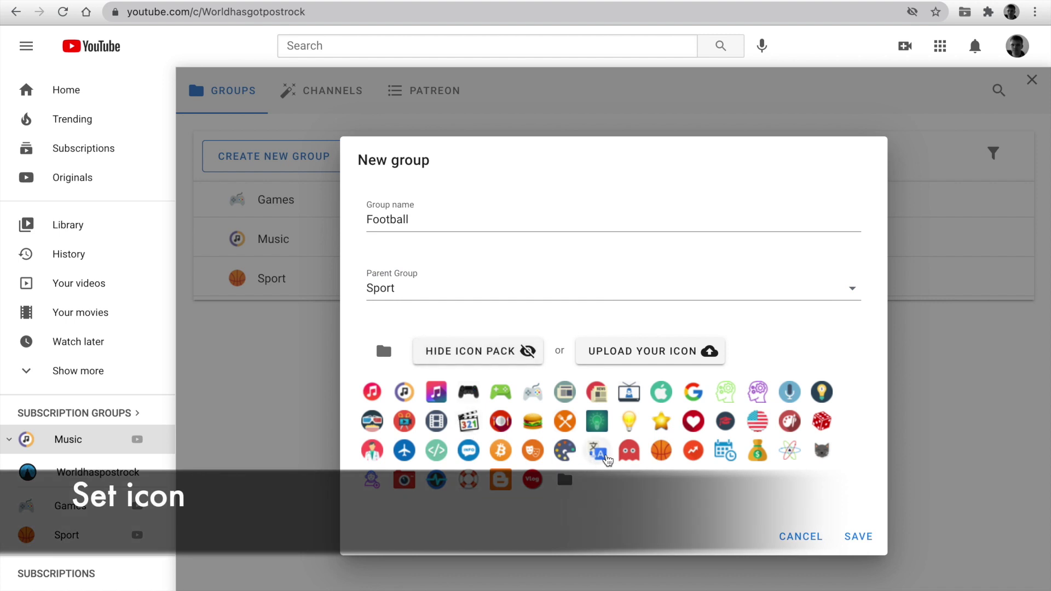
click(692, 459)
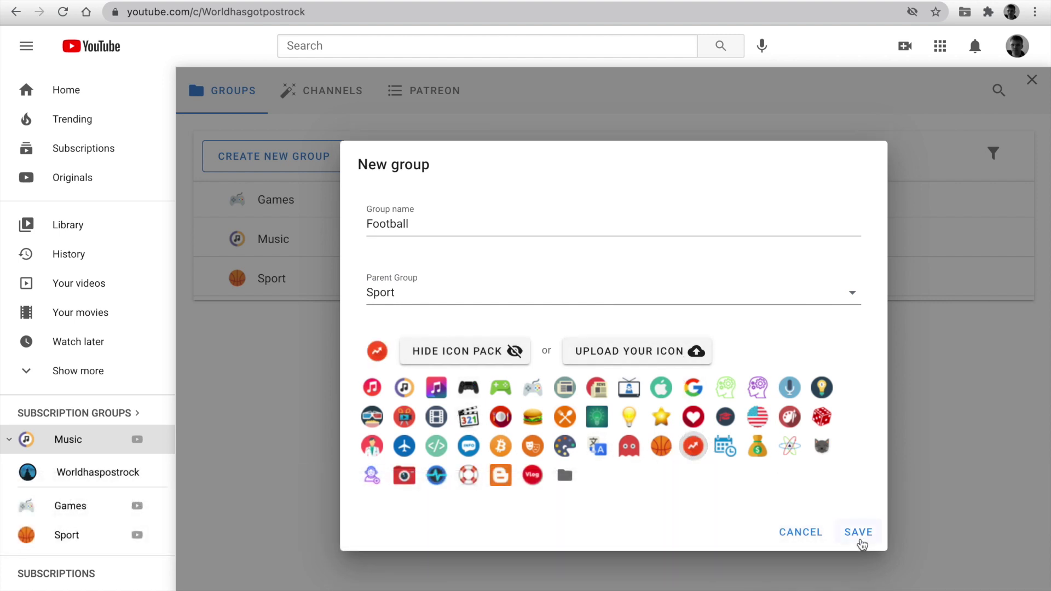
click(859, 534)
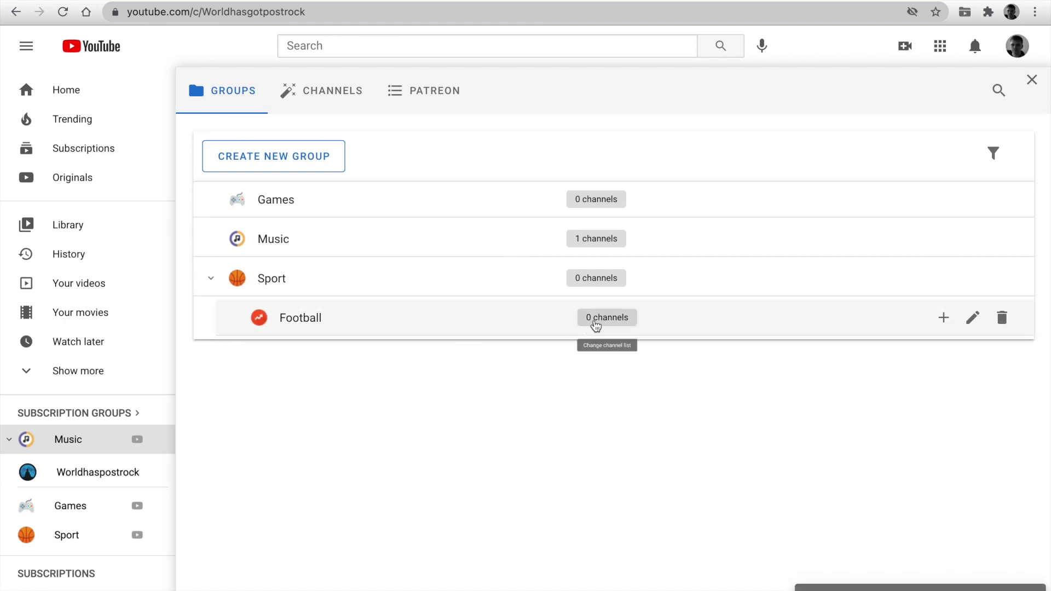
- Drag Music above Games, move Sport with Football to the top, and nest Music under Sport
drag(357, 252, 347, 199)
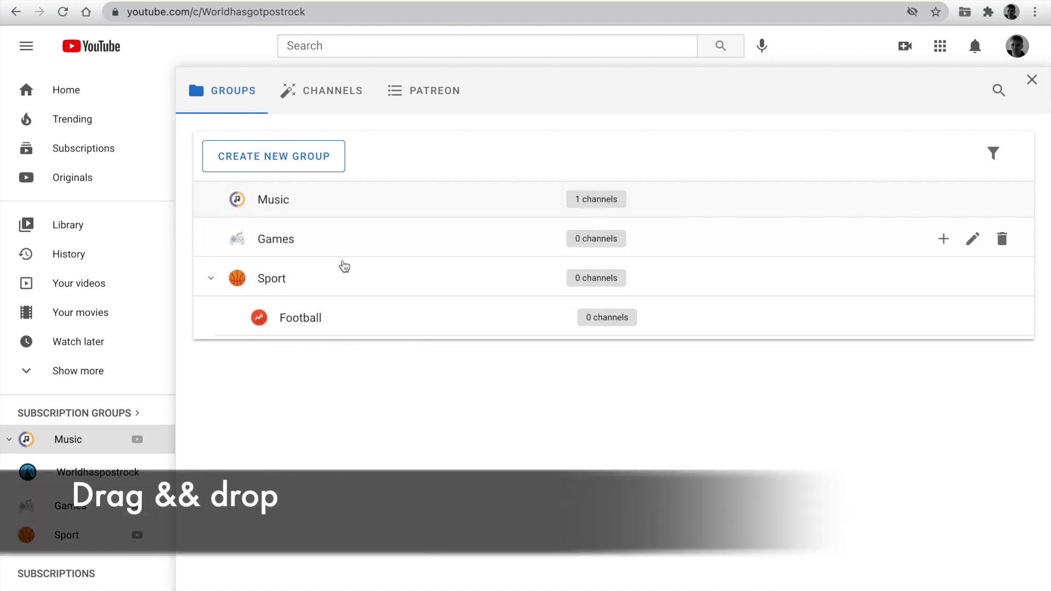
drag(343, 265, 341, 211)
drag(314, 284, 350, 291)
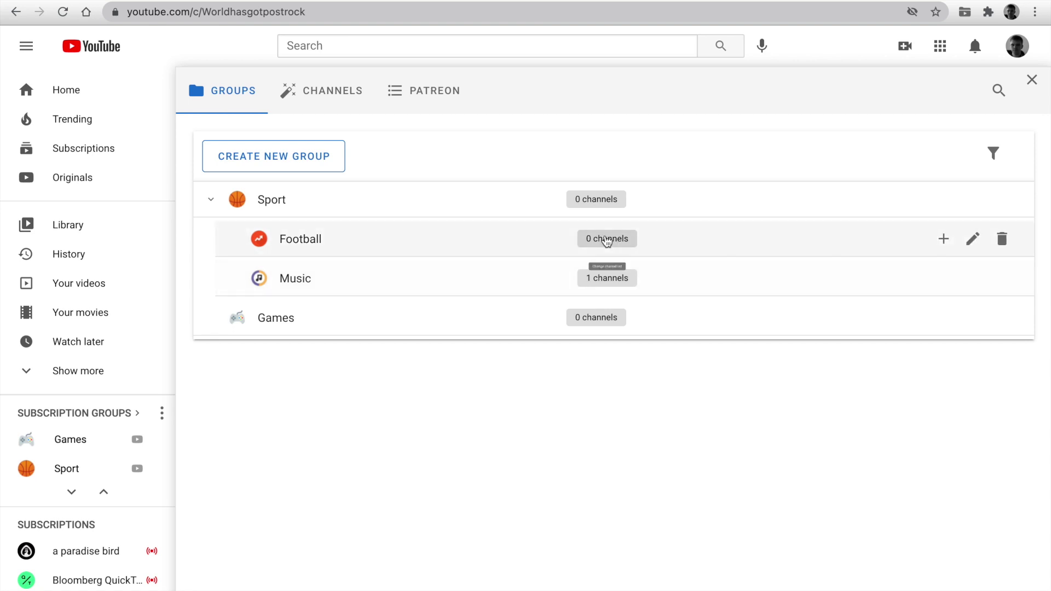
click(595, 200)
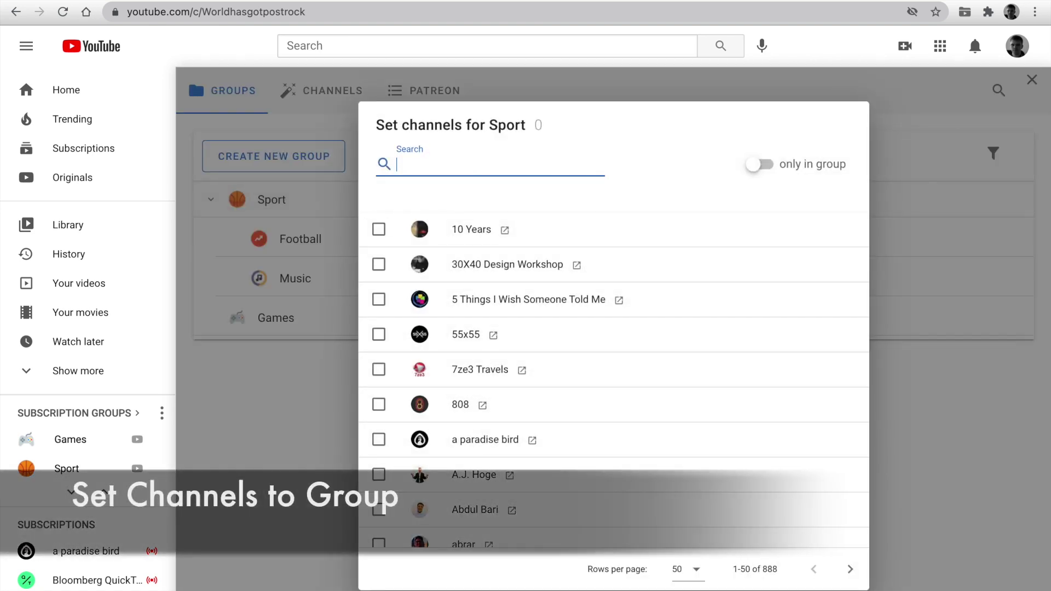
- Search 'spo' and add BeanymanSports and BT Sport to Sport, showing only group channels
text(spo)
click(596, 230)
click(584, 271)
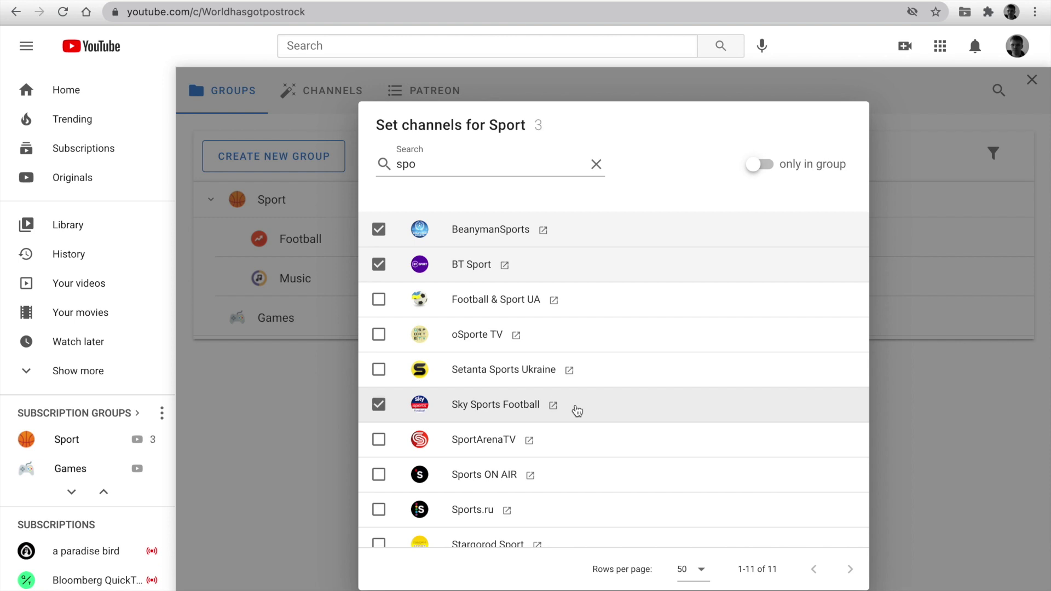
click(761, 172)
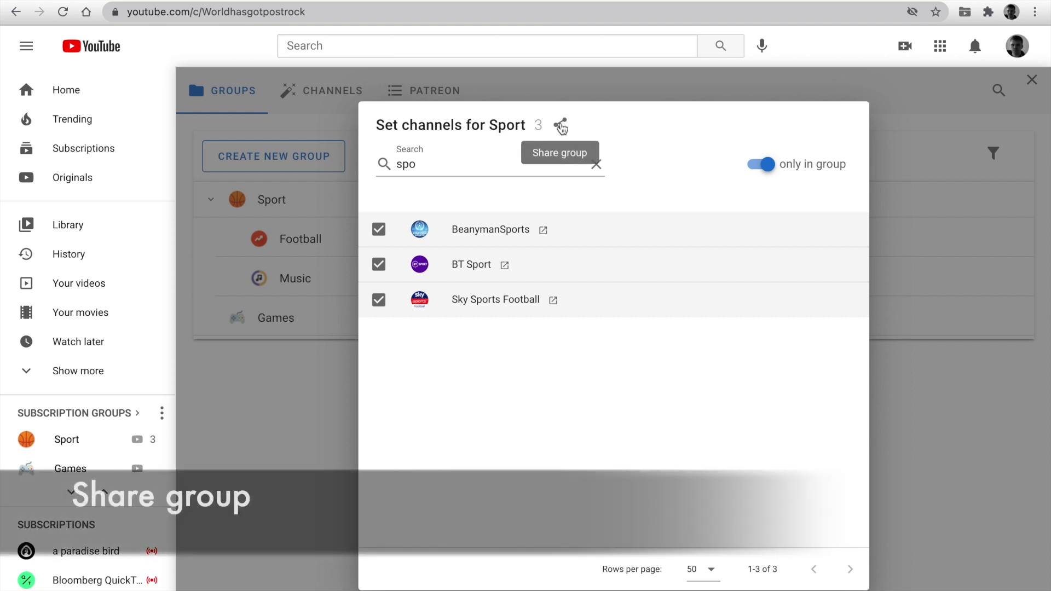
- Open the Sport group's share link, close the channel list, and drag Music back to top level
click(561, 126)
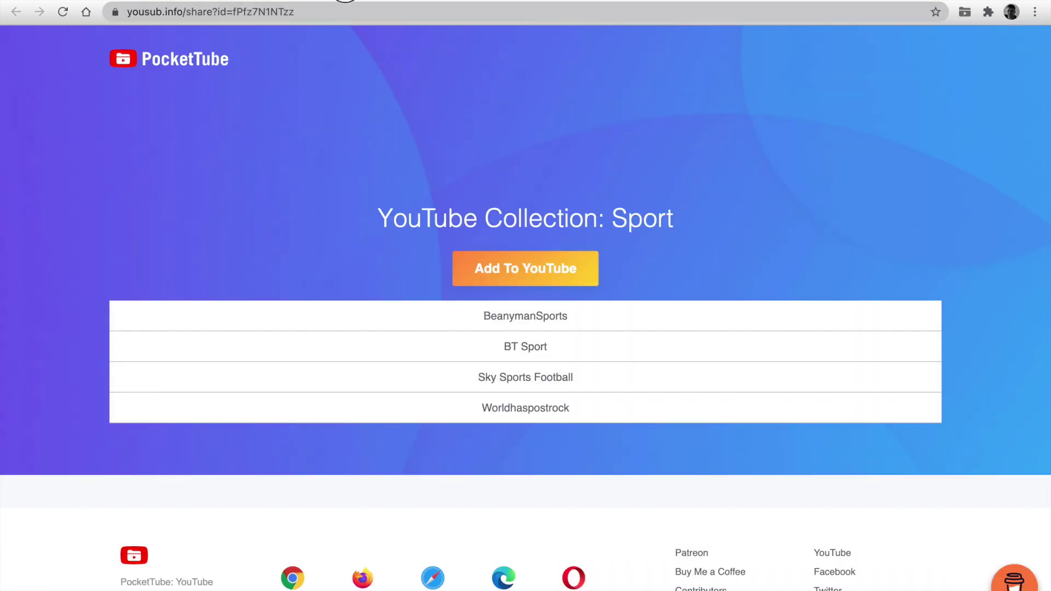
click(345, 1)
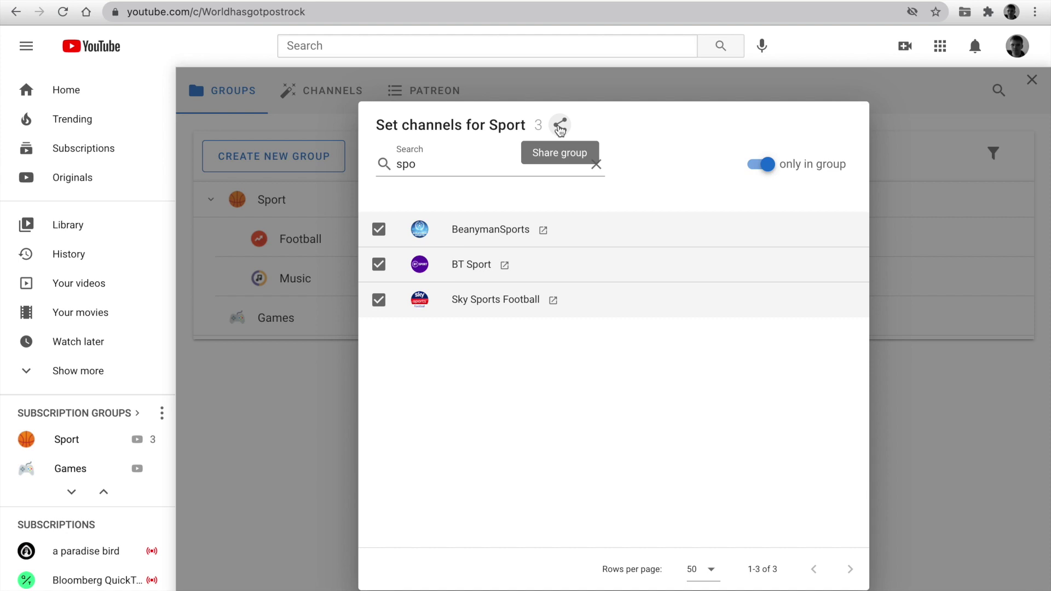
click(892, 222)
drag(305, 277, 372, 285)
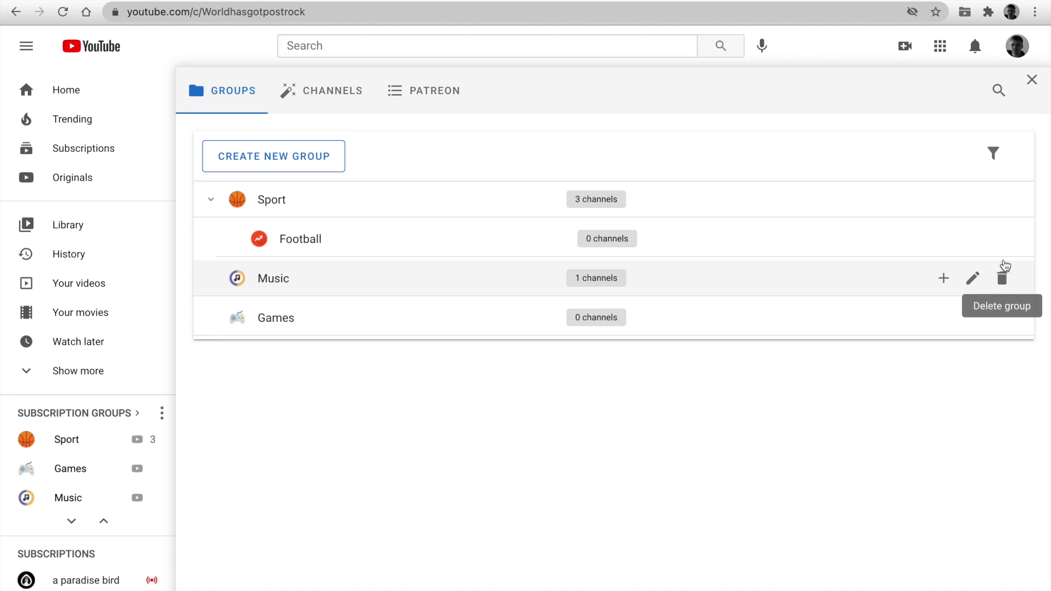
- Check the groups sort options, then switch to the Channels list of all subscriptions
click(993, 154)
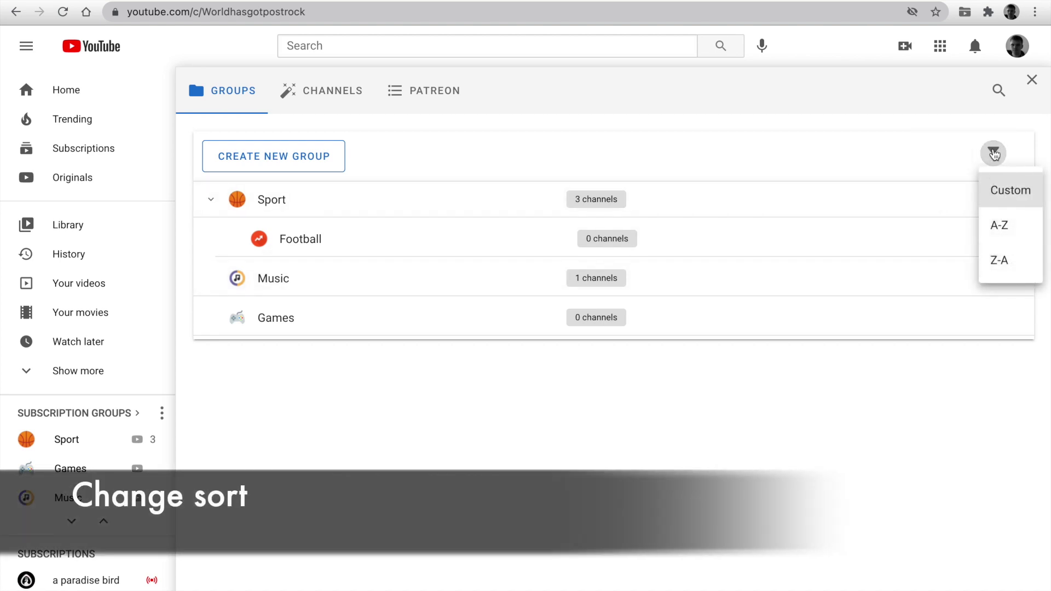
click(346, 98)
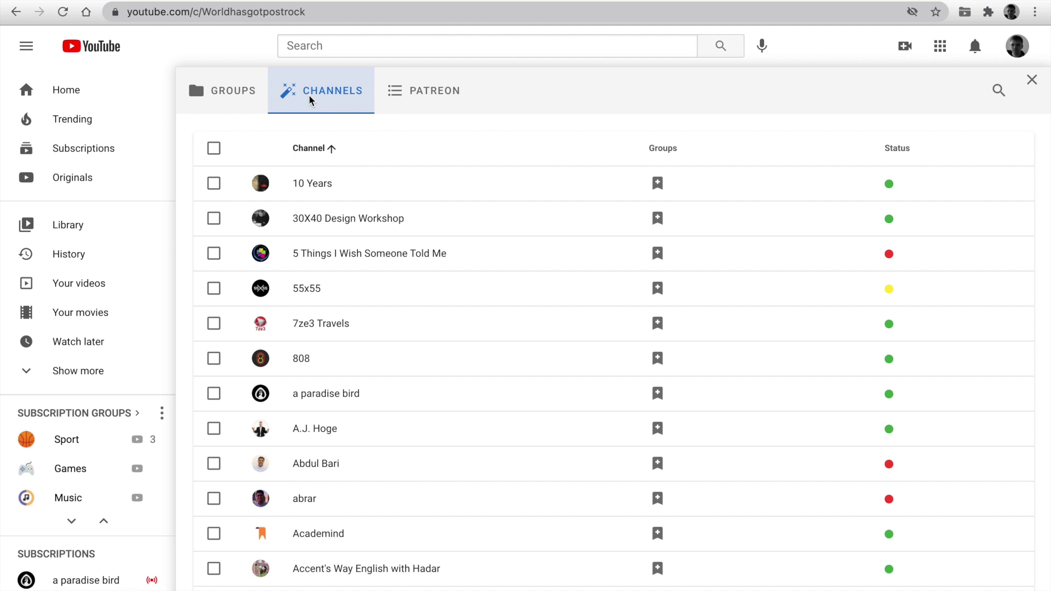
- Assign the 10 Years channel to the Music group, cancelling an accidental unsubscribe
click(345, 183)
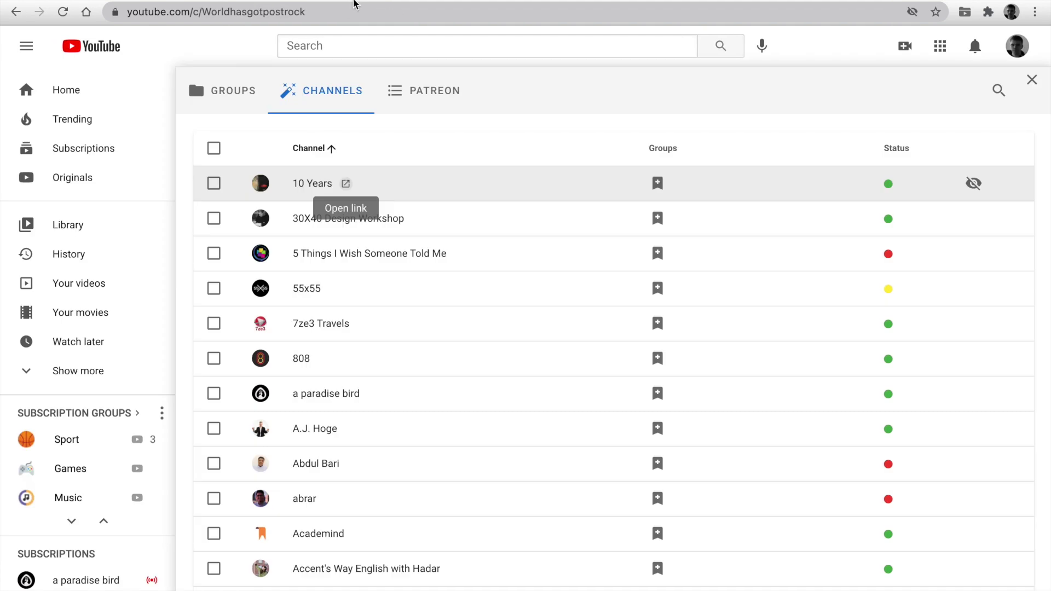
click(657, 183)
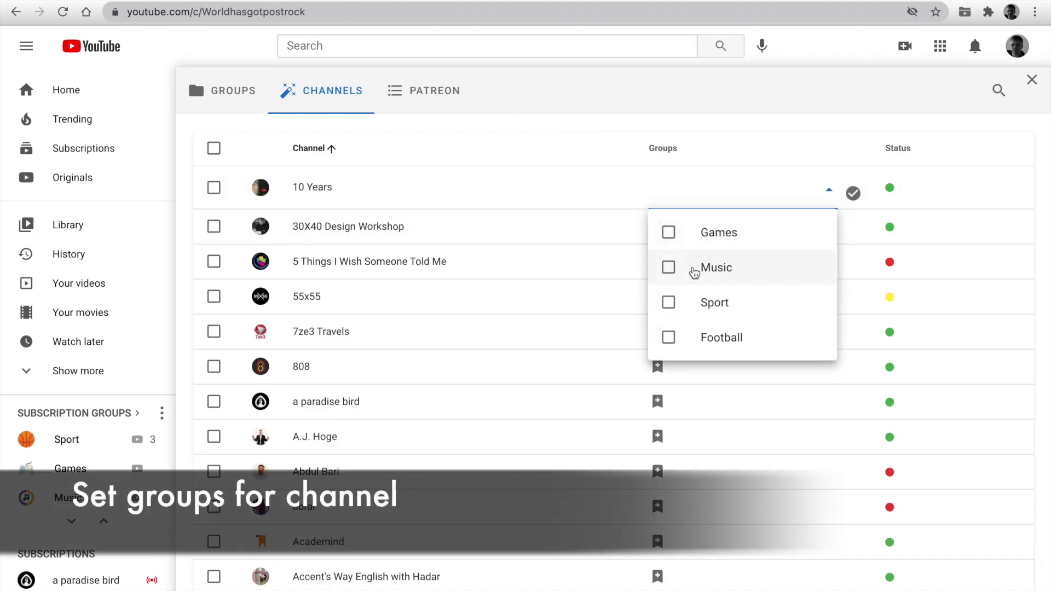
click(696, 268)
click(854, 193)
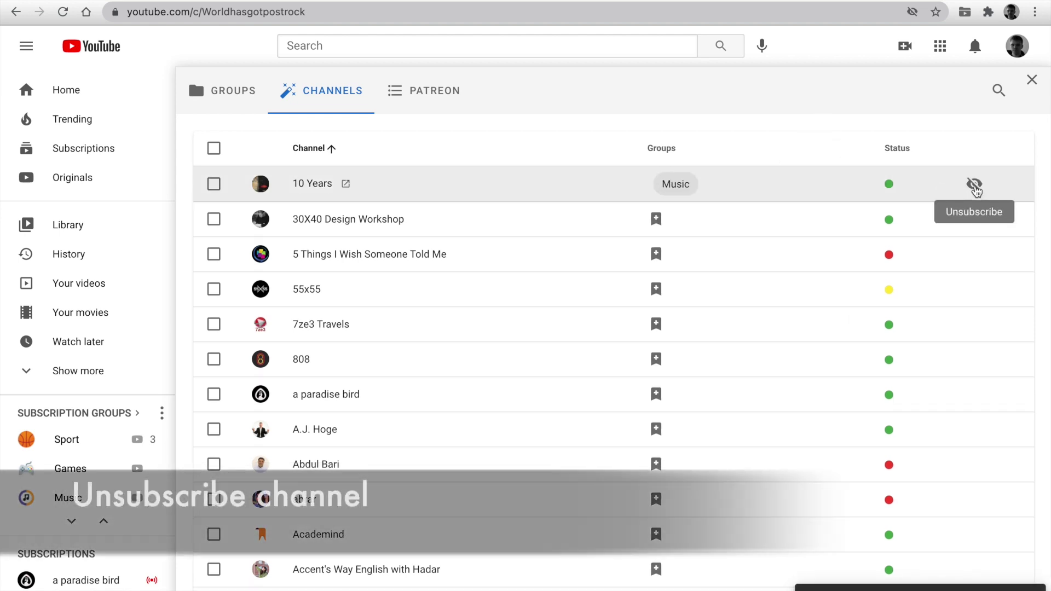
click(974, 185)
click(651, 380)
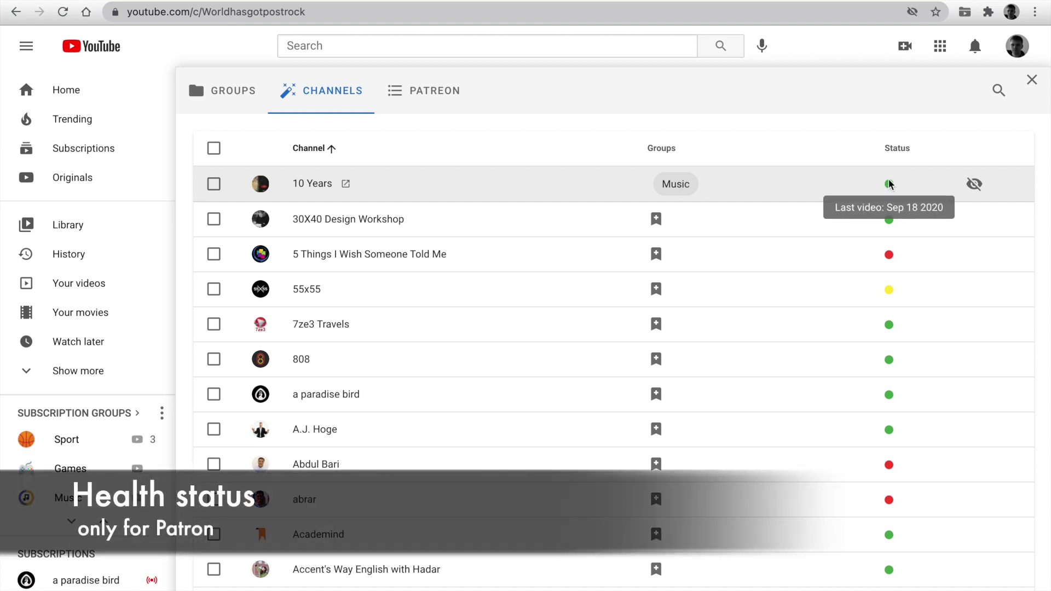
- Sort the channel list by status with red channels first, then by name in reverse order
mouse_move(889, 255)
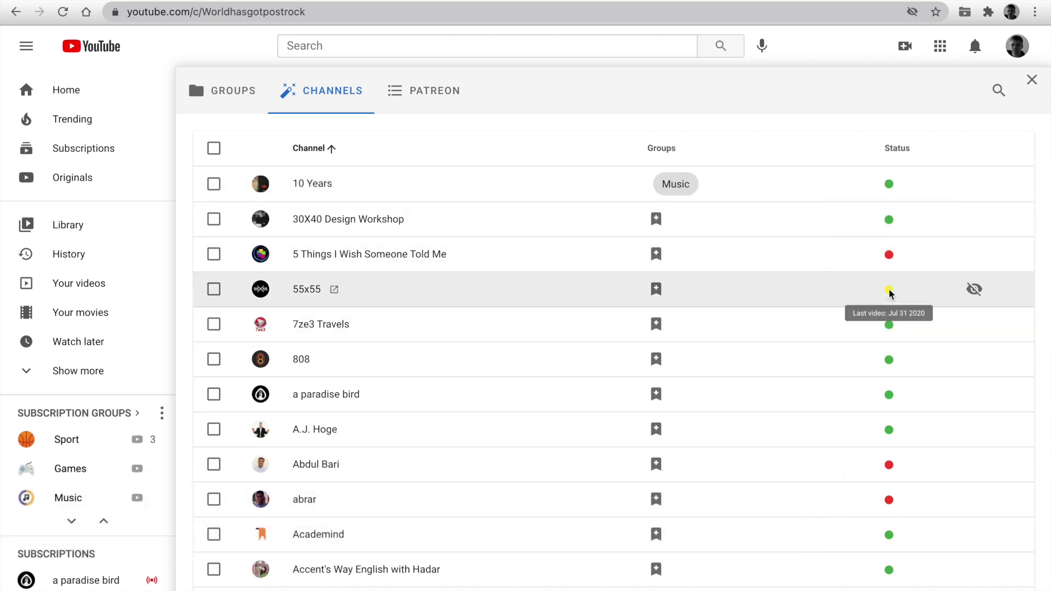
mouse_move(890, 362)
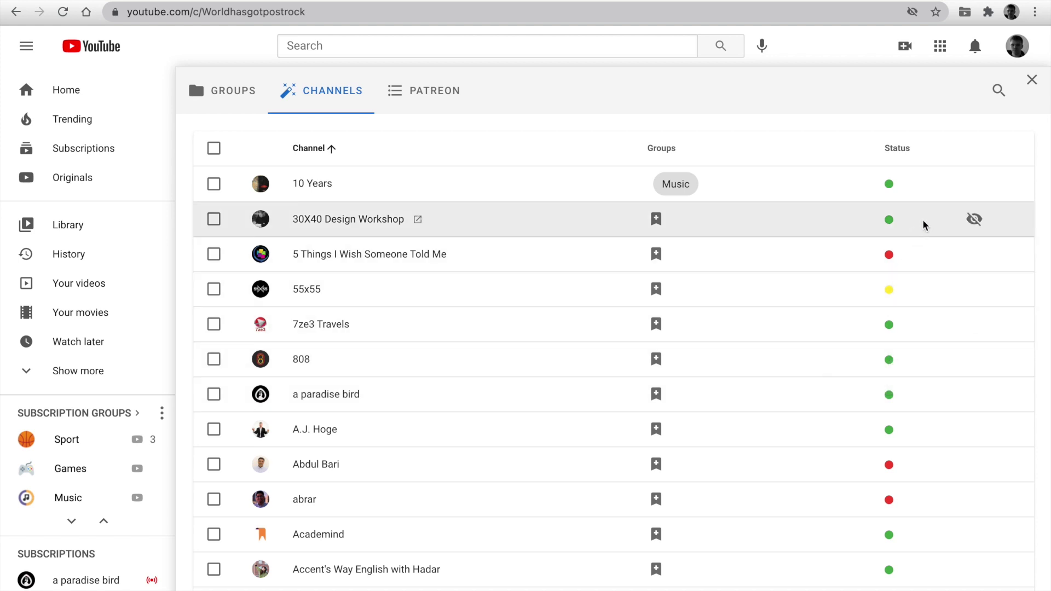
click(898, 156)
click(898, 157)
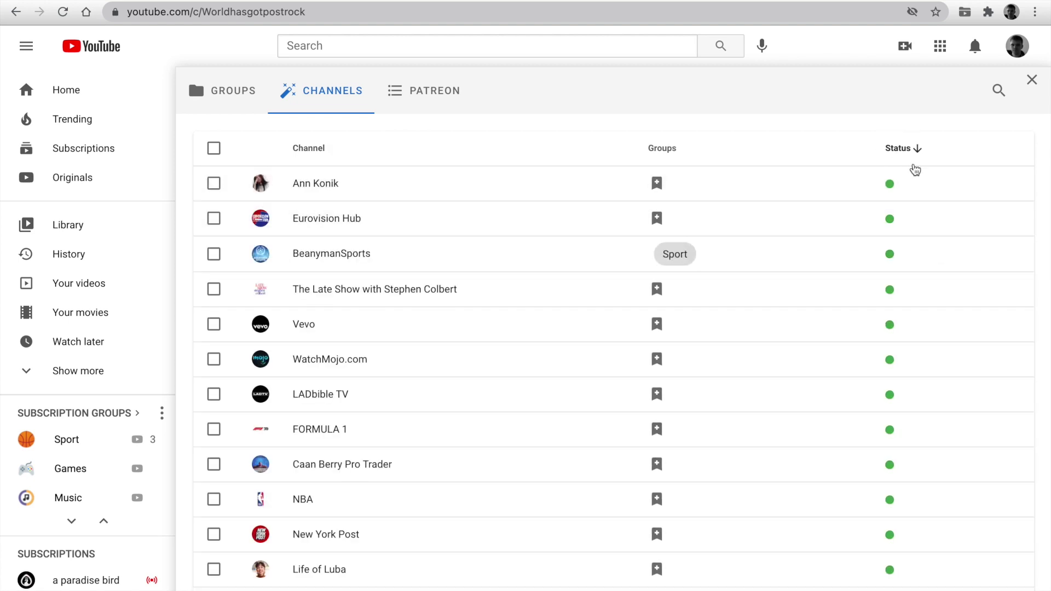
click(898, 148)
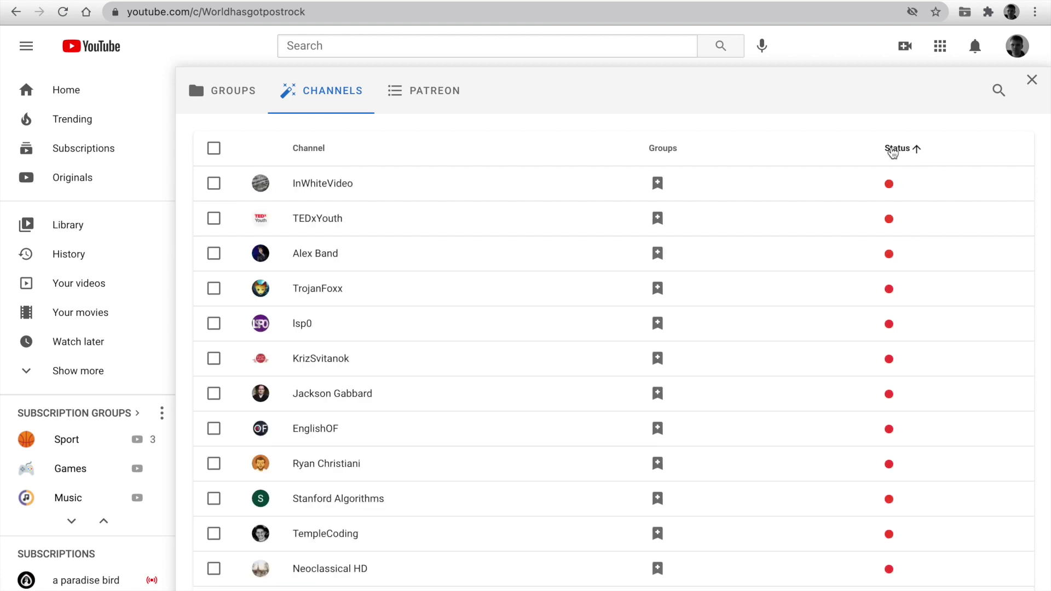
click(305, 148)
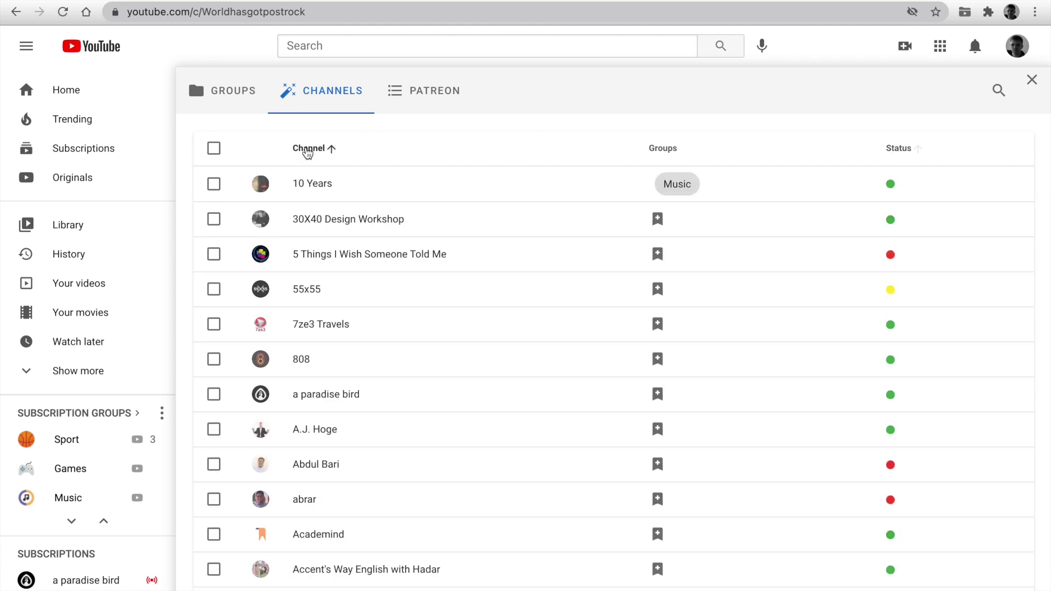
click(305, 148)
- Filter to Music channels sorted by status, clear the filter, and select InWhiteVideo and TEDxYouth
click(646, 153)
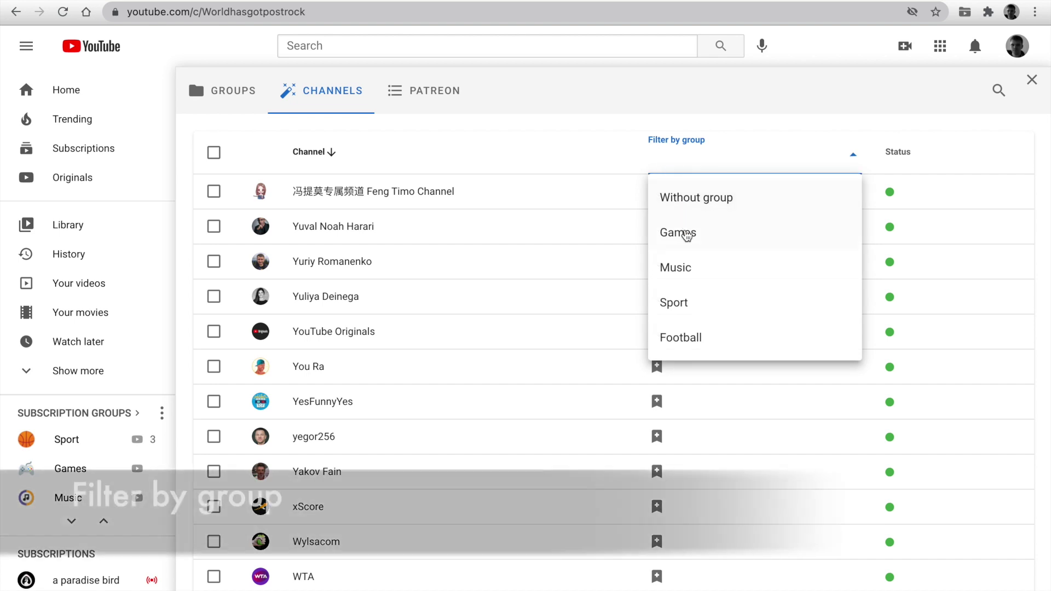
click(687, 268)
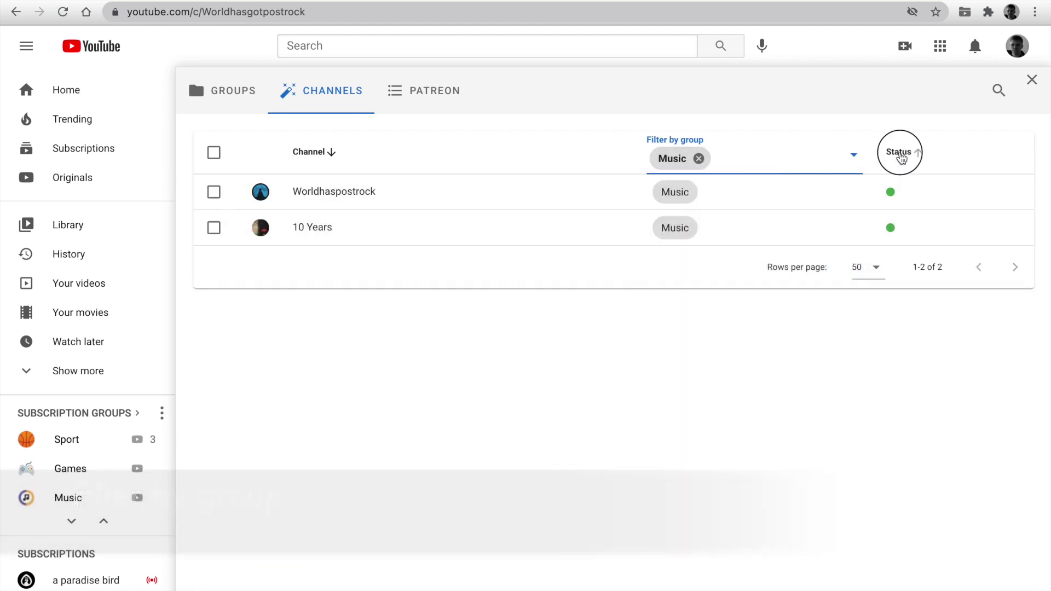
click(898, 153)
click(699, 158)
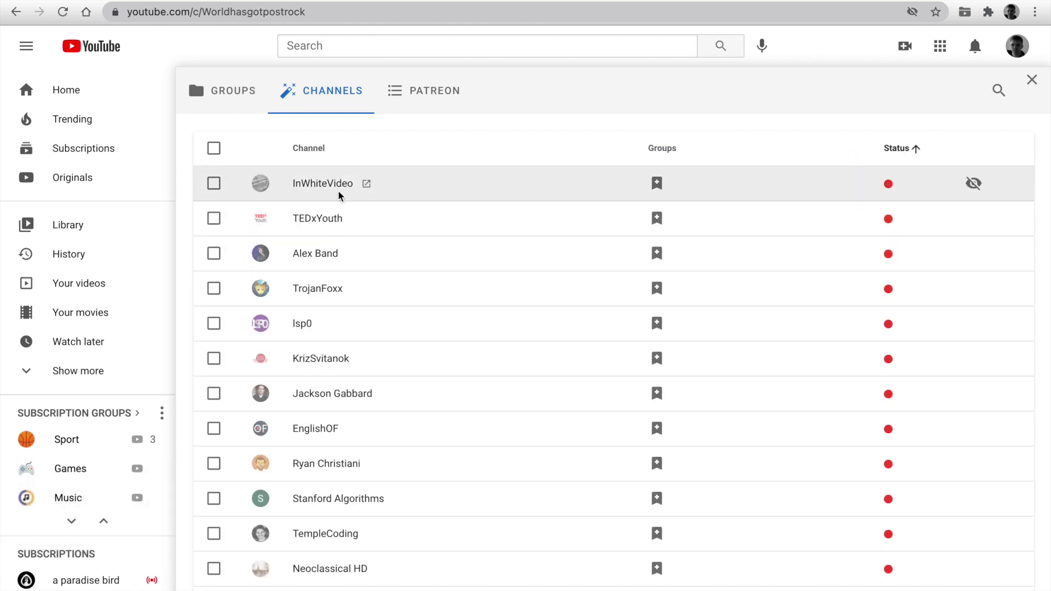
click(222, 191)
click(213, 218)
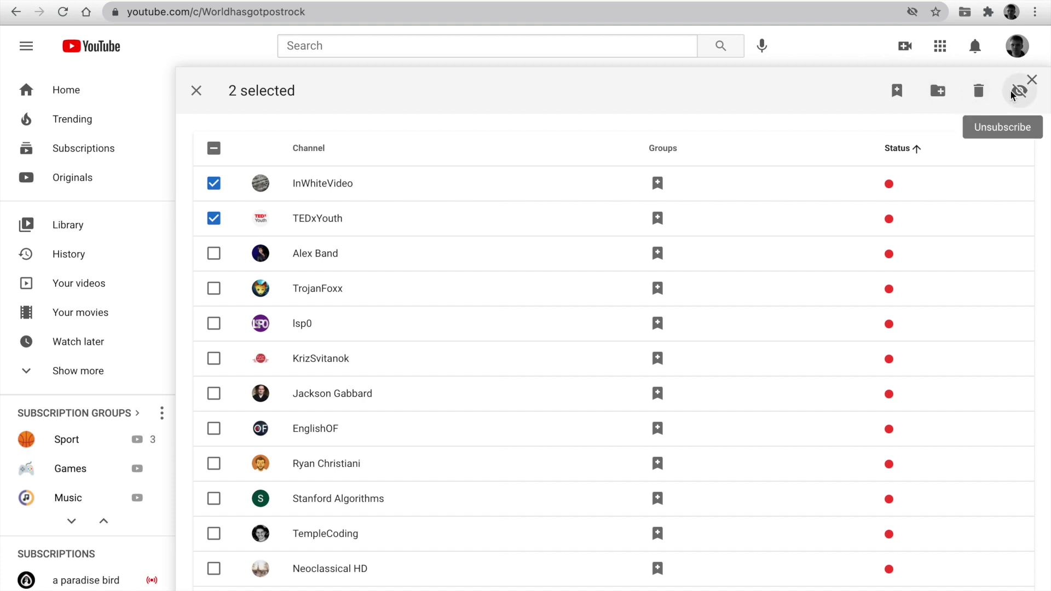
- Clear the InWhiteVideo and TEDxYouth selection and go to the Patreon section
click(194, 98)
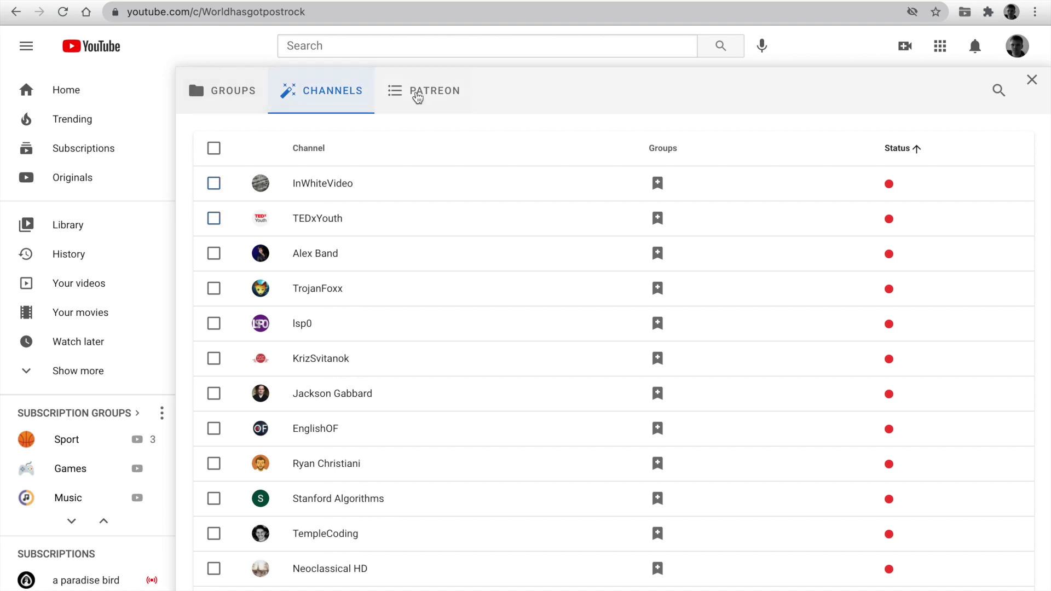
click(430, 97)
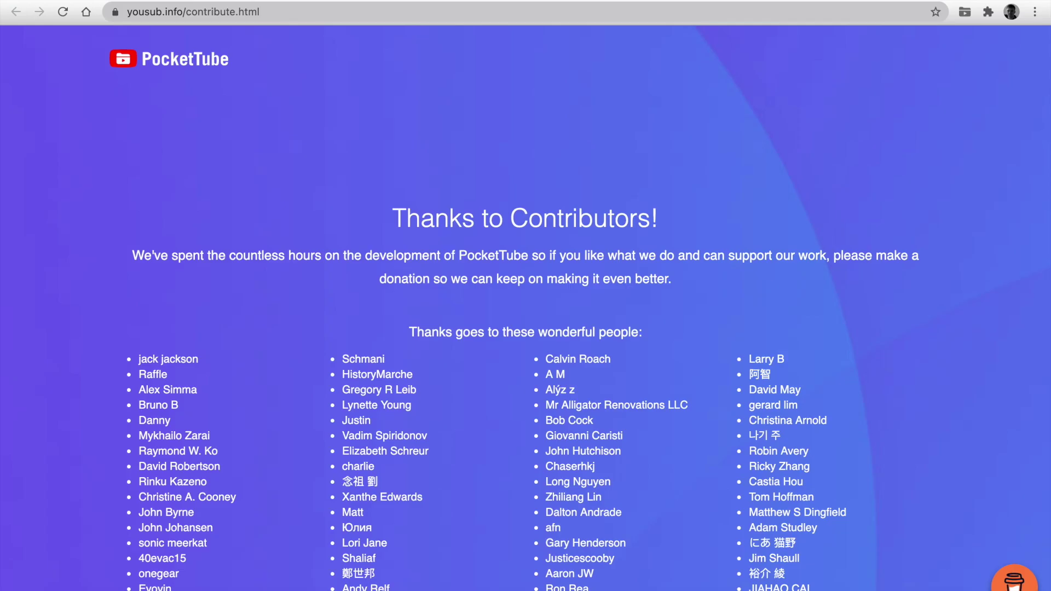
- Scroll down through the Thanks to Contributors list of supporter names
scroll(629, 184, down, 7)
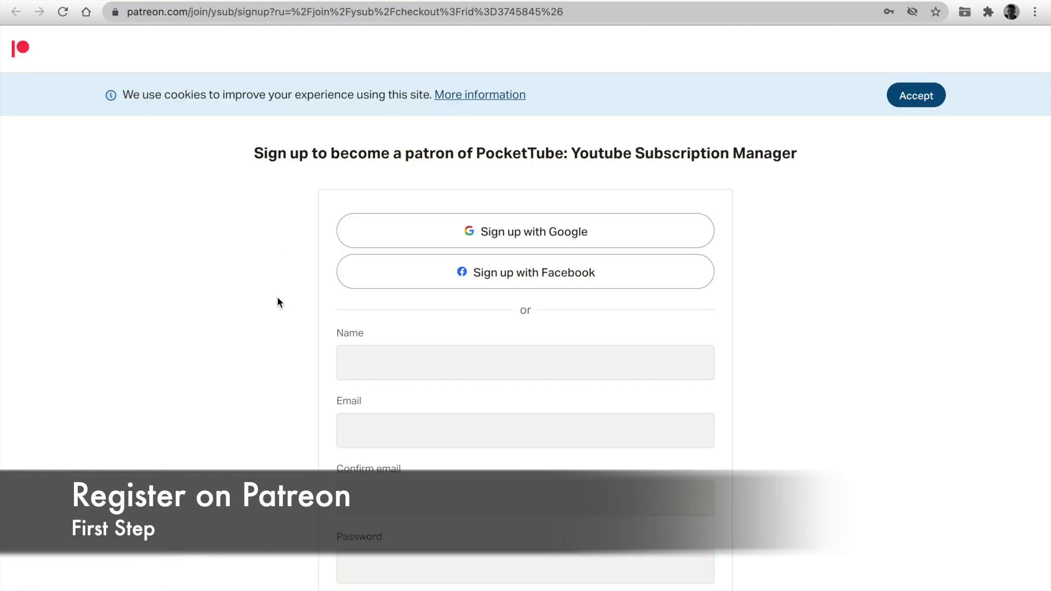
- Complete the $3/month Patreon checkout and allow PocketTube access to the Patreon account
scroll(277, 297, down, 3)
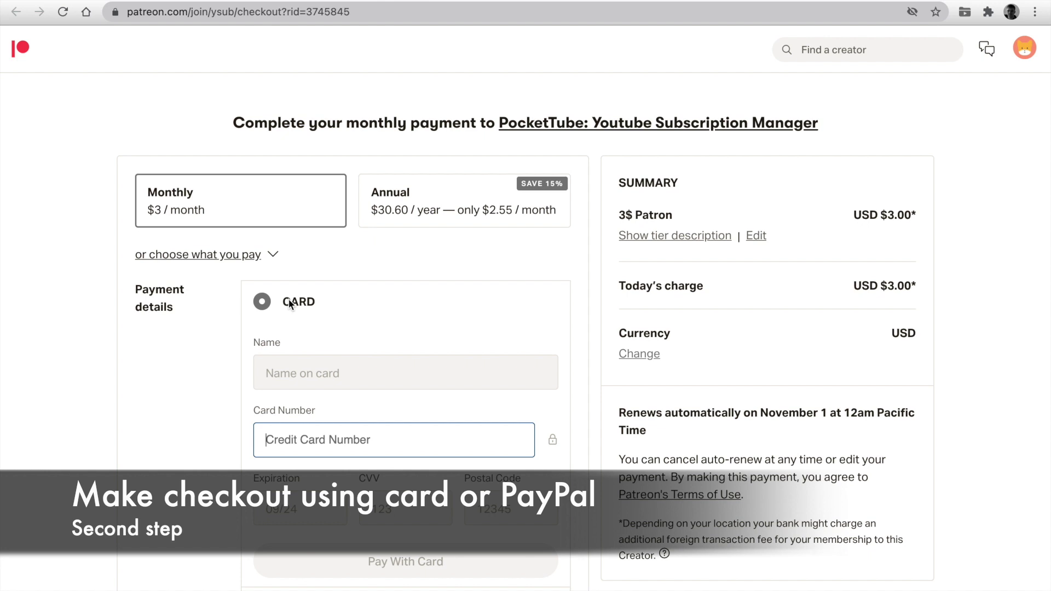
scroll(290, 304, down, 2)
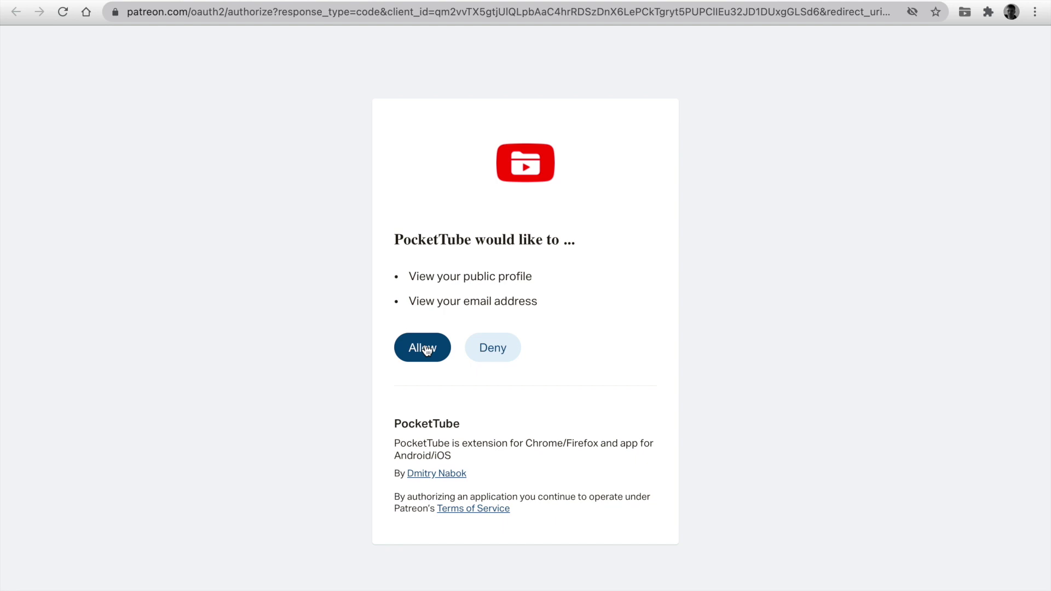
click(427, 349)
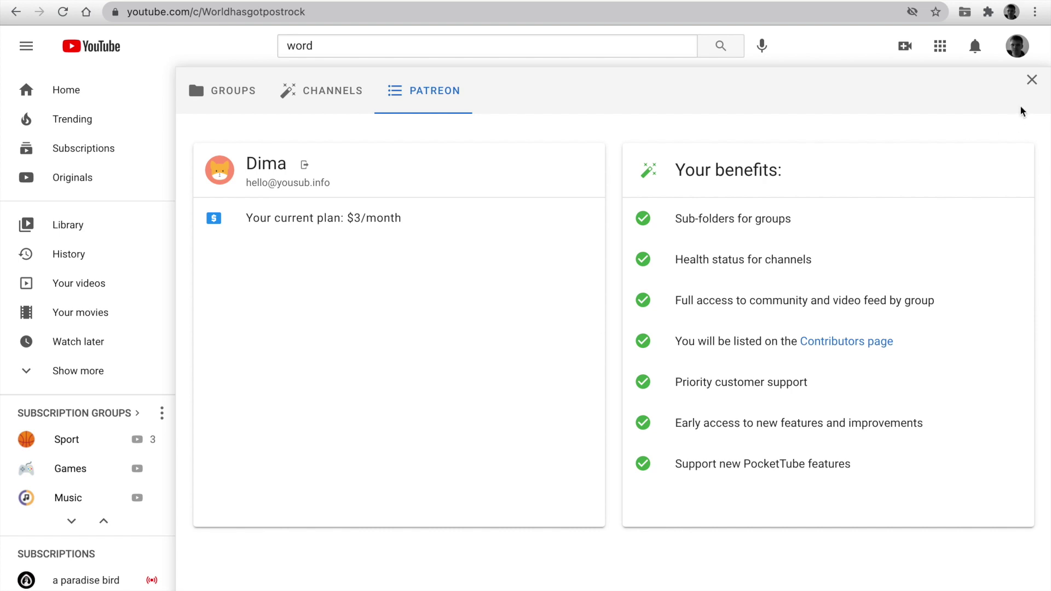
- Close the panel and set the sidebar groups' ordering back to Custom after trying date published
click(1031, 83)
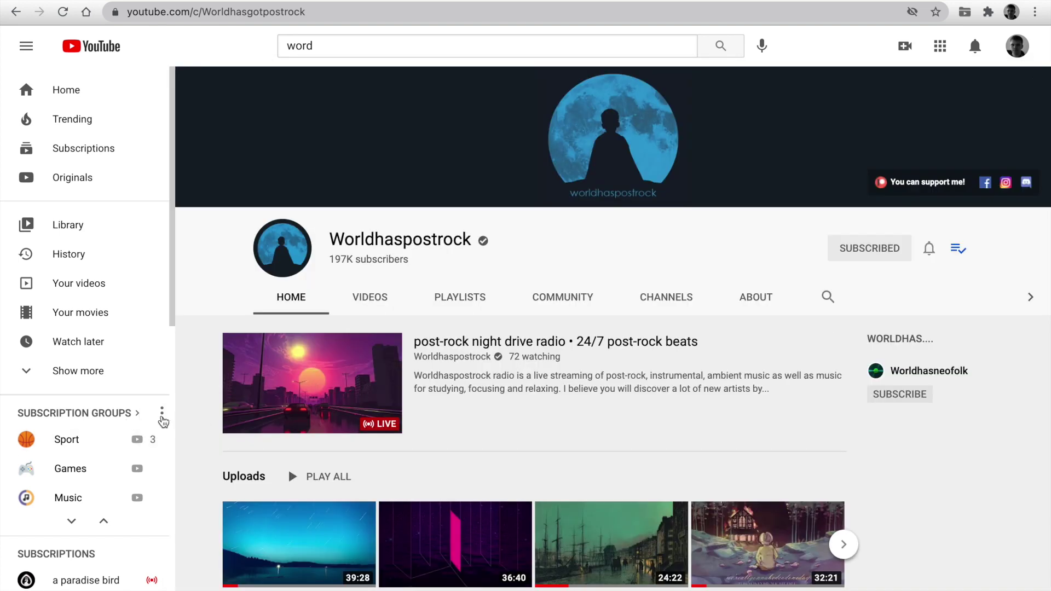
click(162, 414)
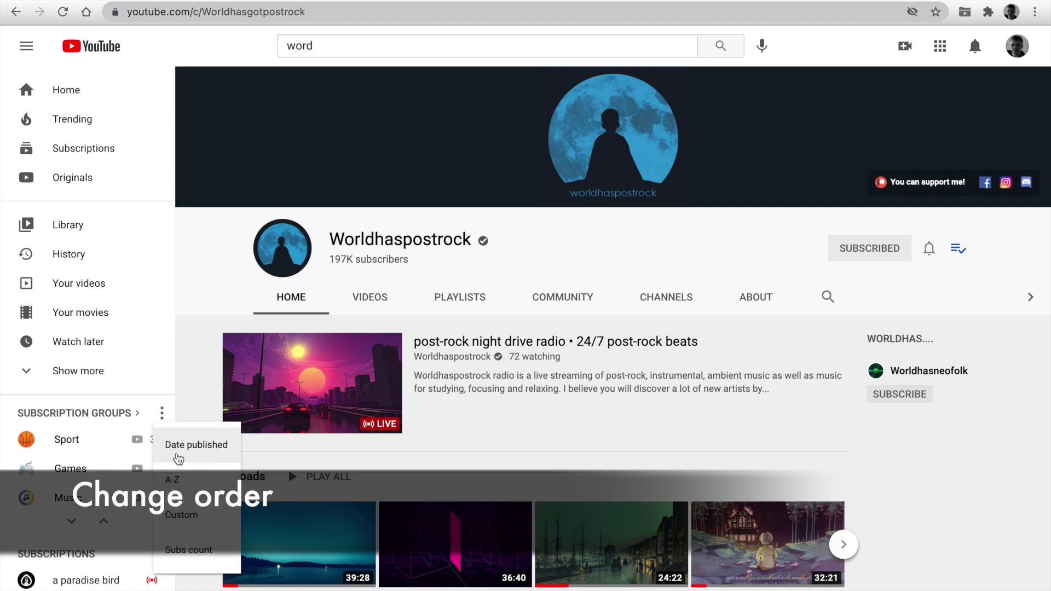
click(171, 444)
scroll(104, 460, down, 2)
scroll(162, 323, down, 1)
click(162, 307)
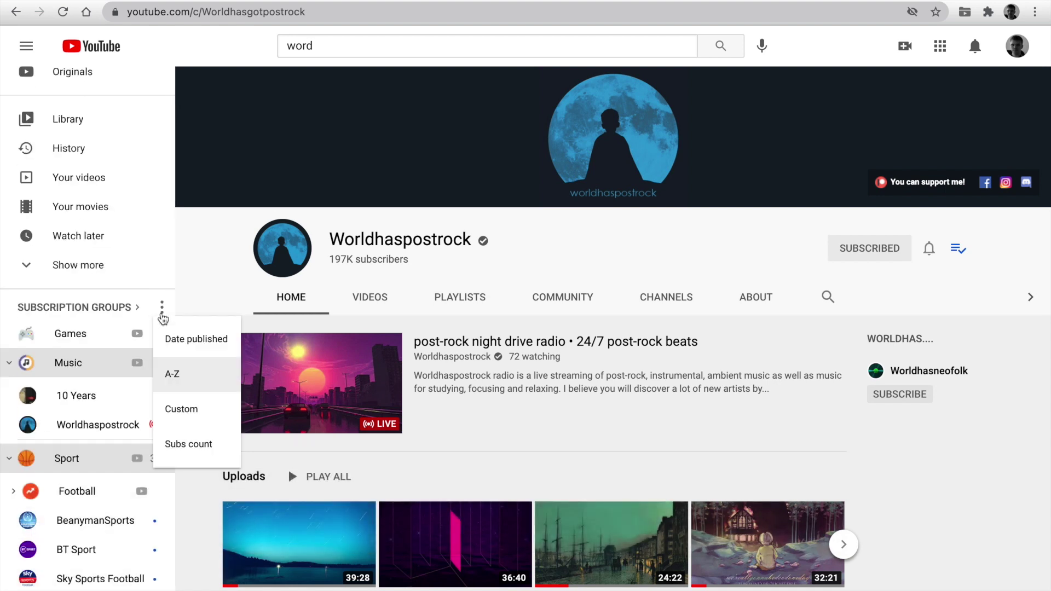
click(178, 406)
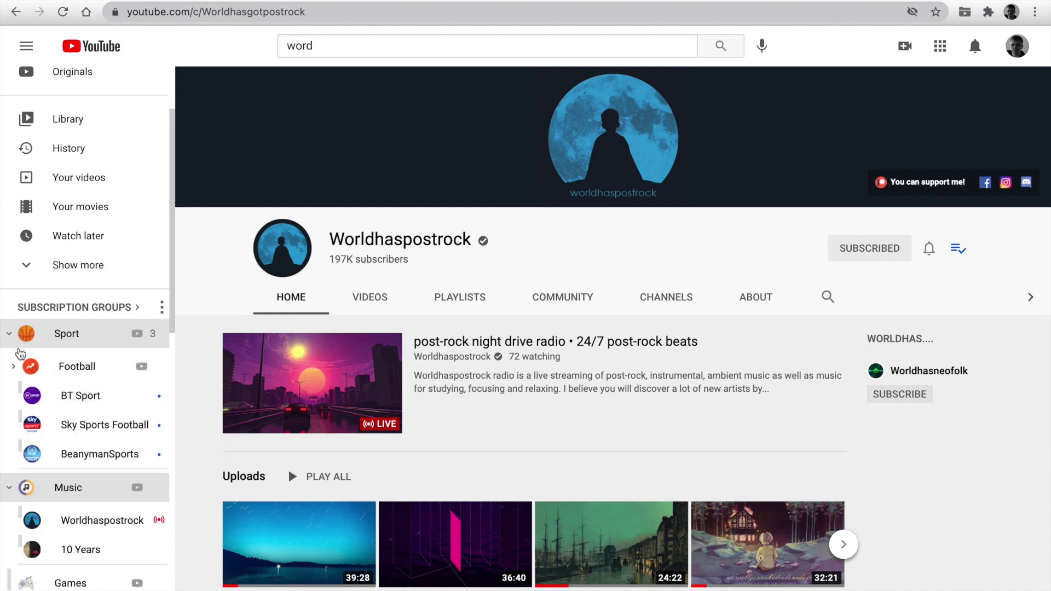
- Collapse Sport and Music, drag Games to the top, and move BeanymanSports above Sky Sports Football
click(9, 334)
click(9, 361)
drag(10, 392, 58, 331)
drag(20, 452, 19, 425)
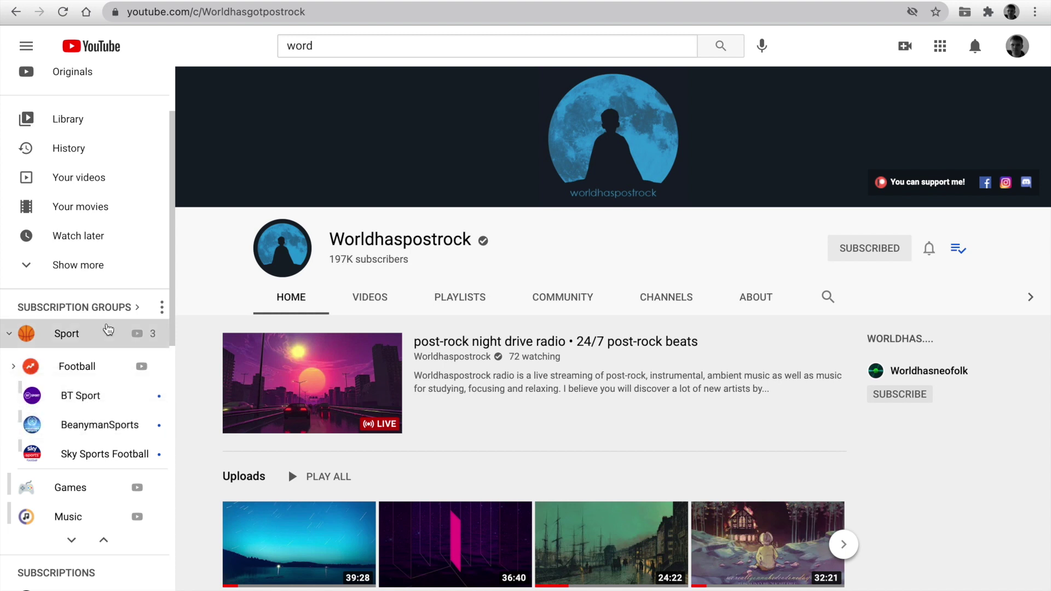
- Sort the subscription groups by subscriber count and expand then collapse the Sport group
click(109, 333)
click(161, 308)
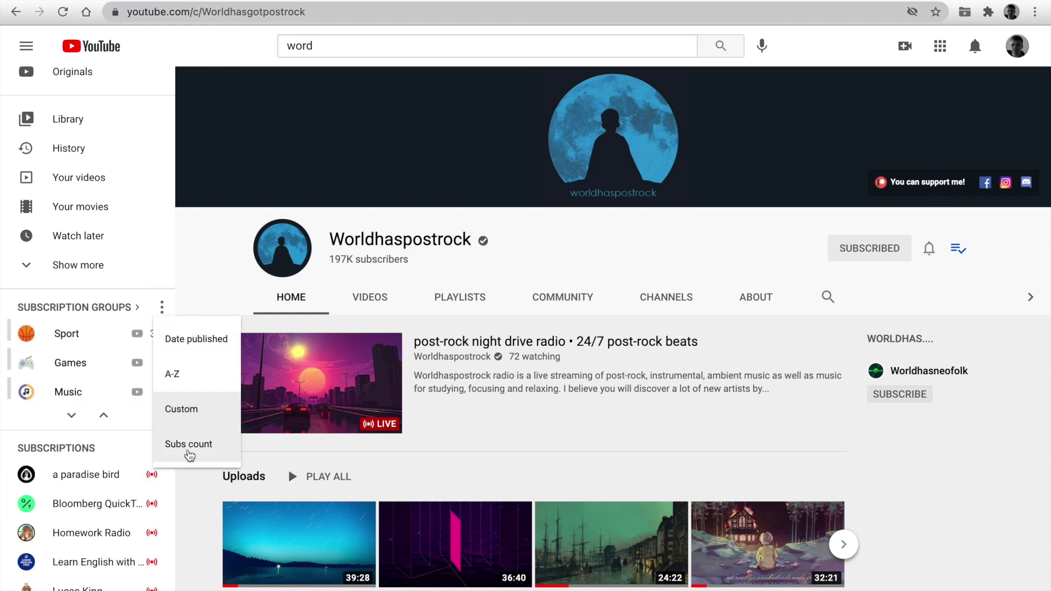
click(189, 450)
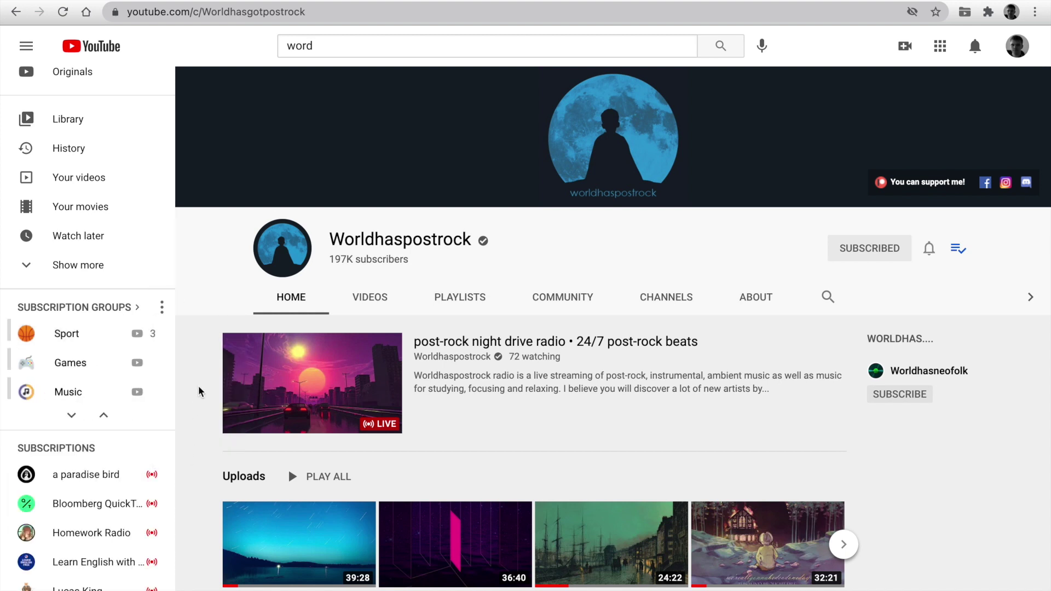
click(71, 339)
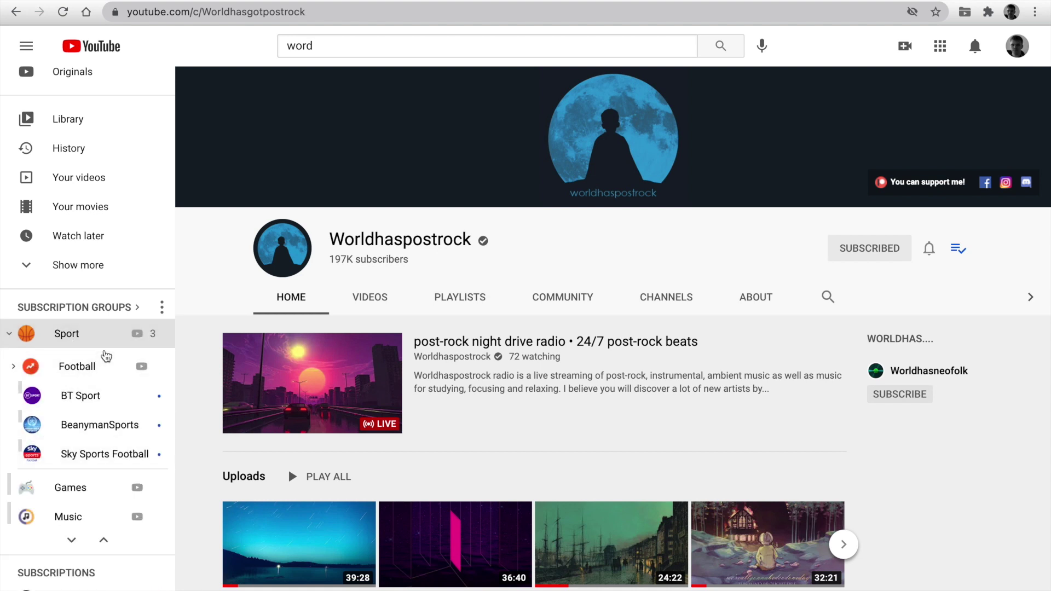
click(104, 340)
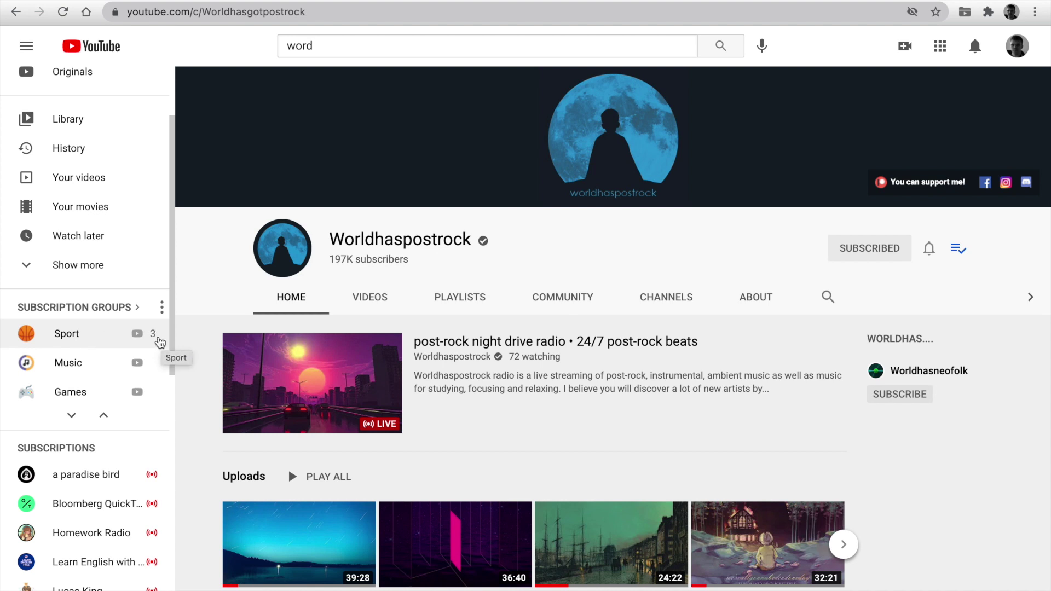
- Cancel marking Sport as played, reposition the groups block, and open Sport's video feed
click(152, 335)
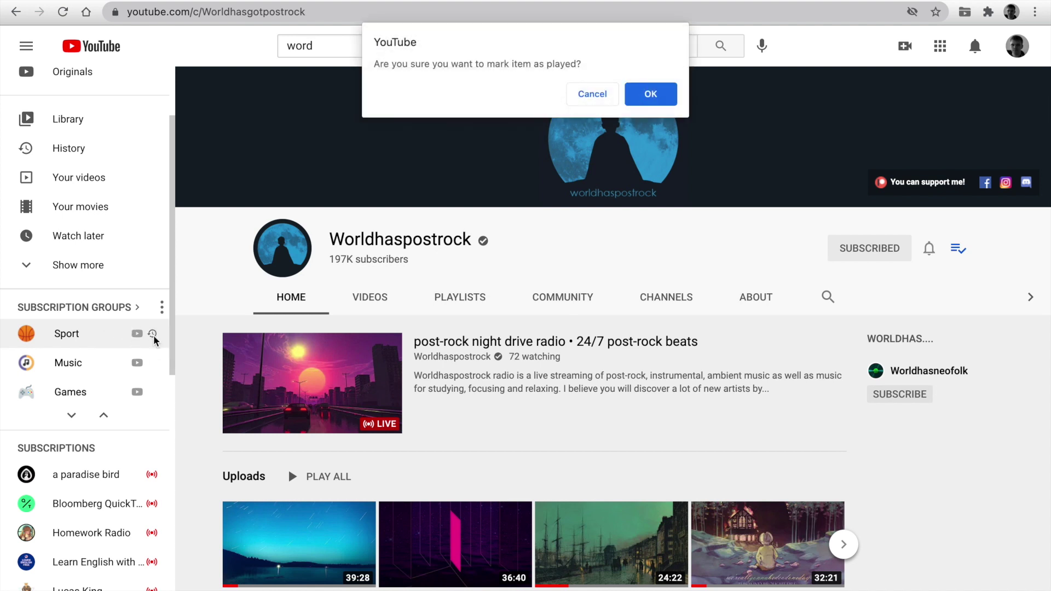
click(591, 94)
scroll(65, 416, up, 2)
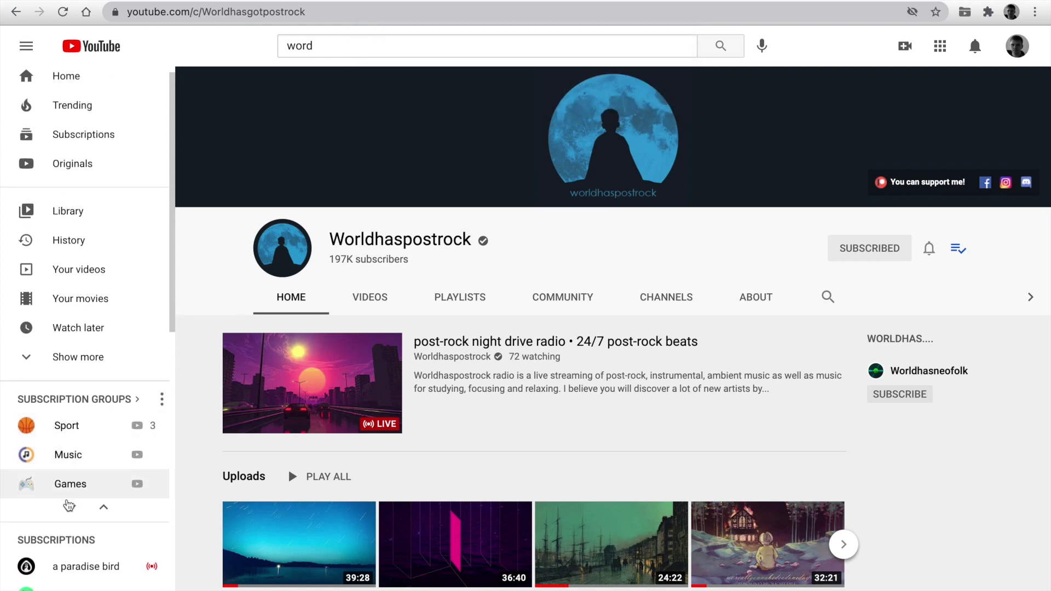
drag(100, 512, 77, 208)
scroll(84, 195, down, 5)
scroll(77, 219, up, 5)
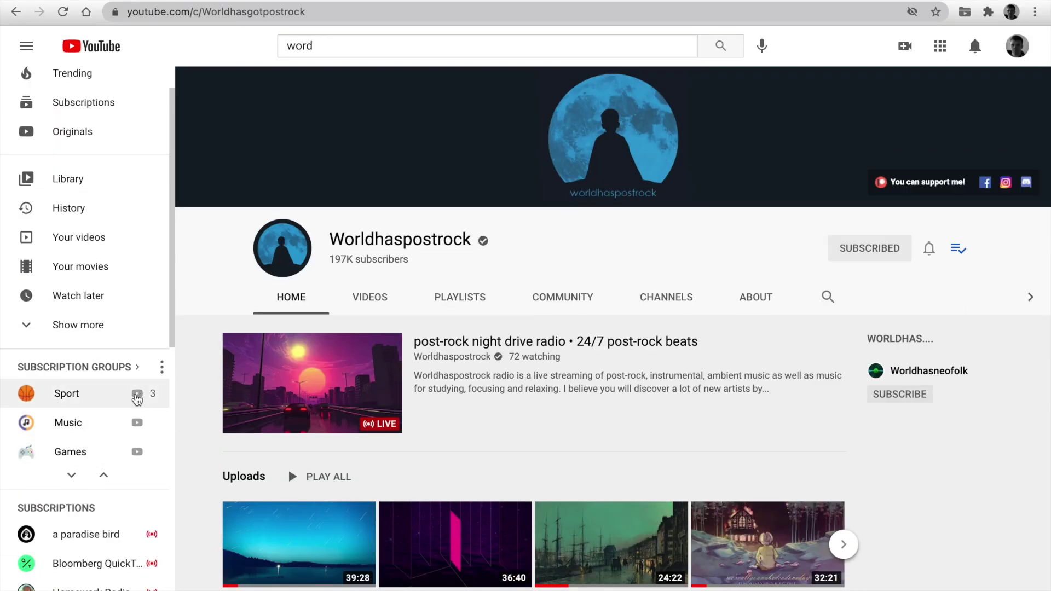
click(137, 395)
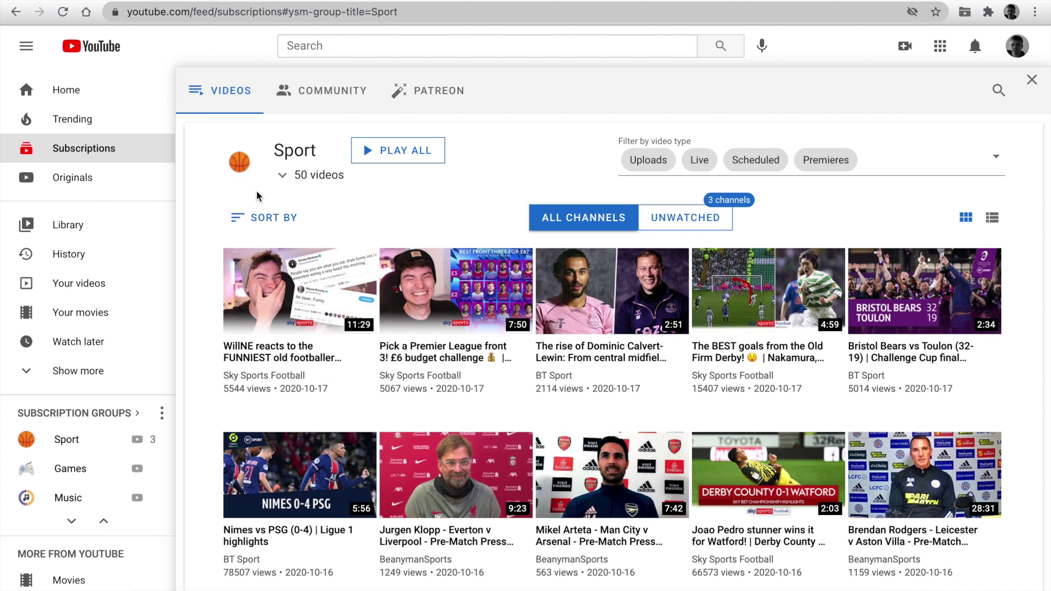
- Keep the feed at 50 videos, play all Sport videos as a playlist, then return to the feed
click(285, 177)
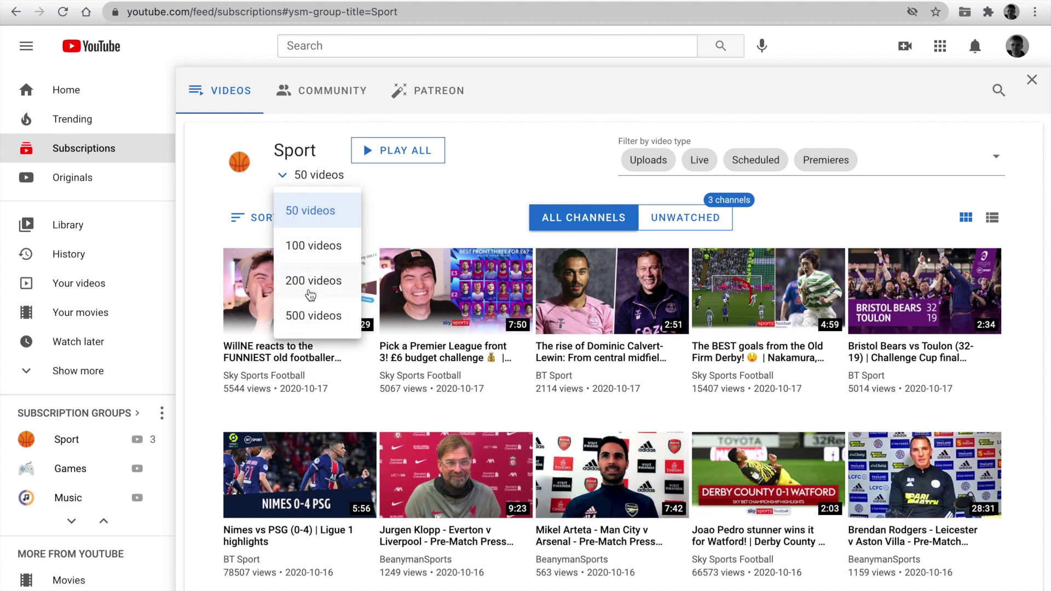
click(313, 212)
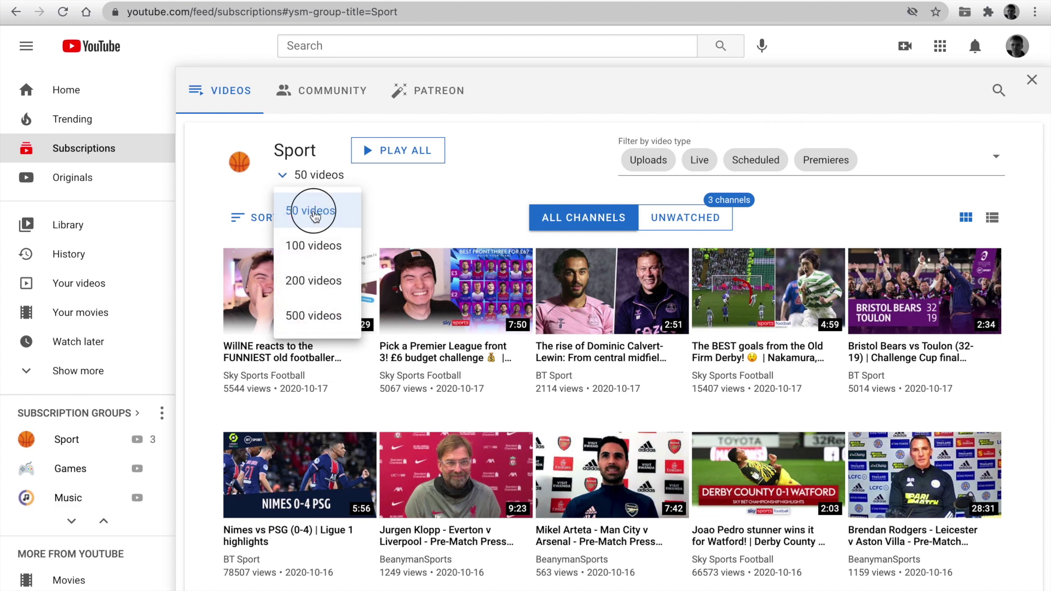
click(389, 158)
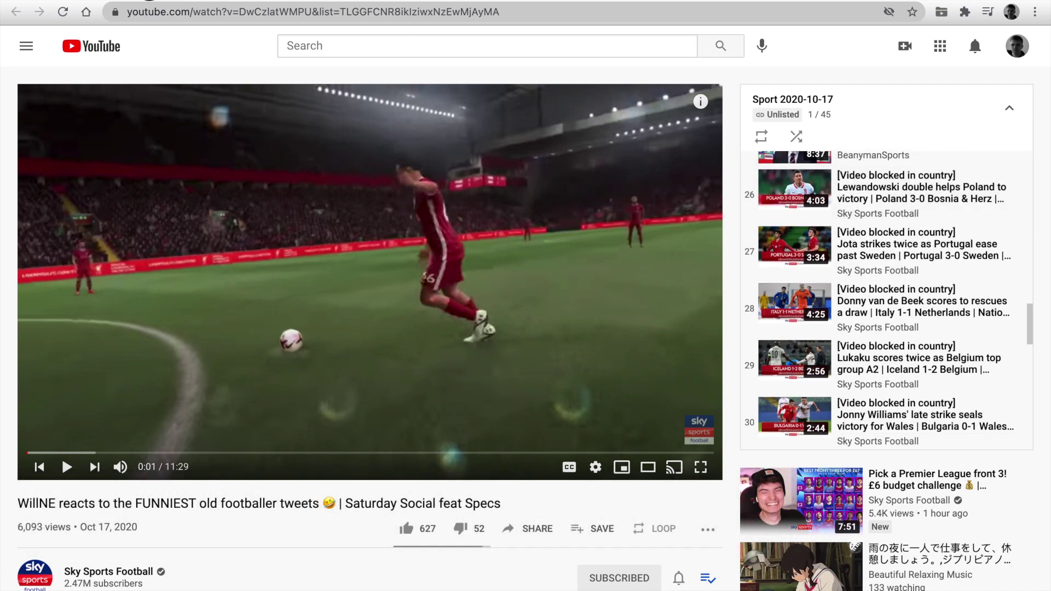
key(alt+Left)
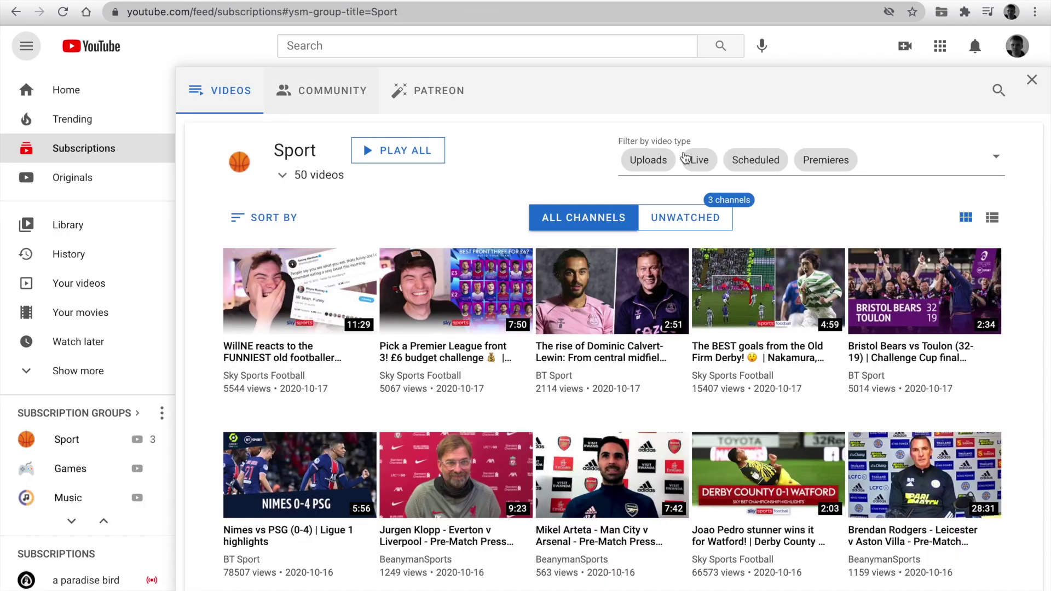
- Filter the Sport feed to Uploads and Live only, excluding Scheduled and Premieres
click(886, 159)
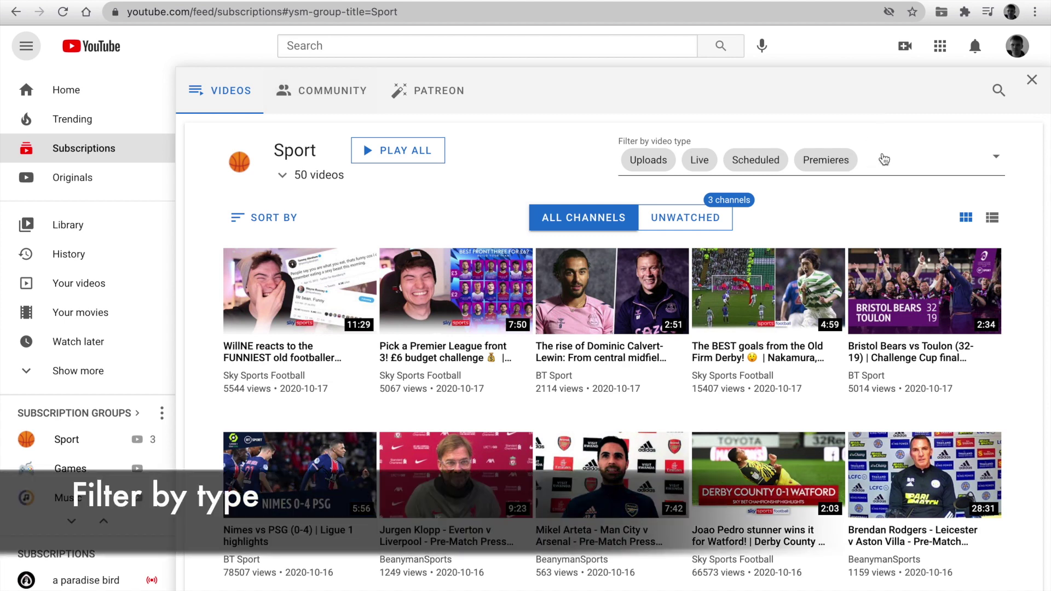
click(432, 217)
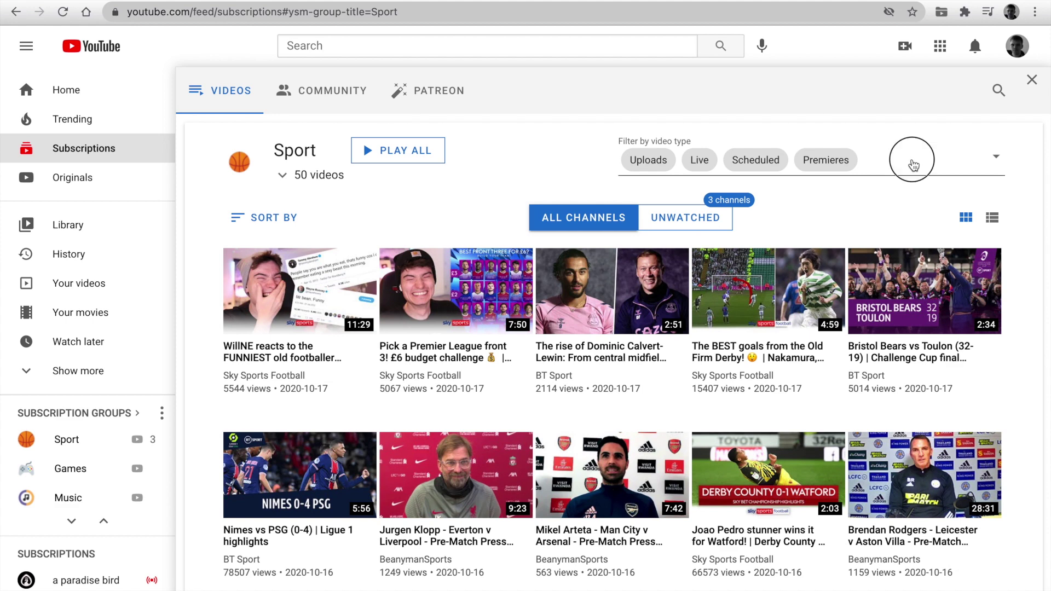
click(914, 163)
click(729, 203)
click(720, 272)
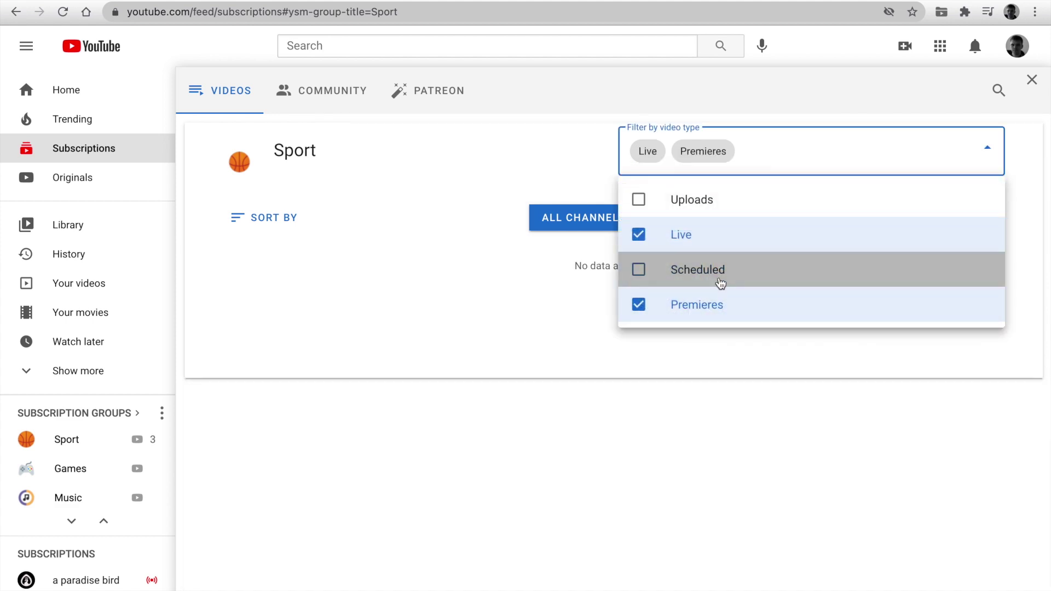
click(717, 305)
click(714, 216)
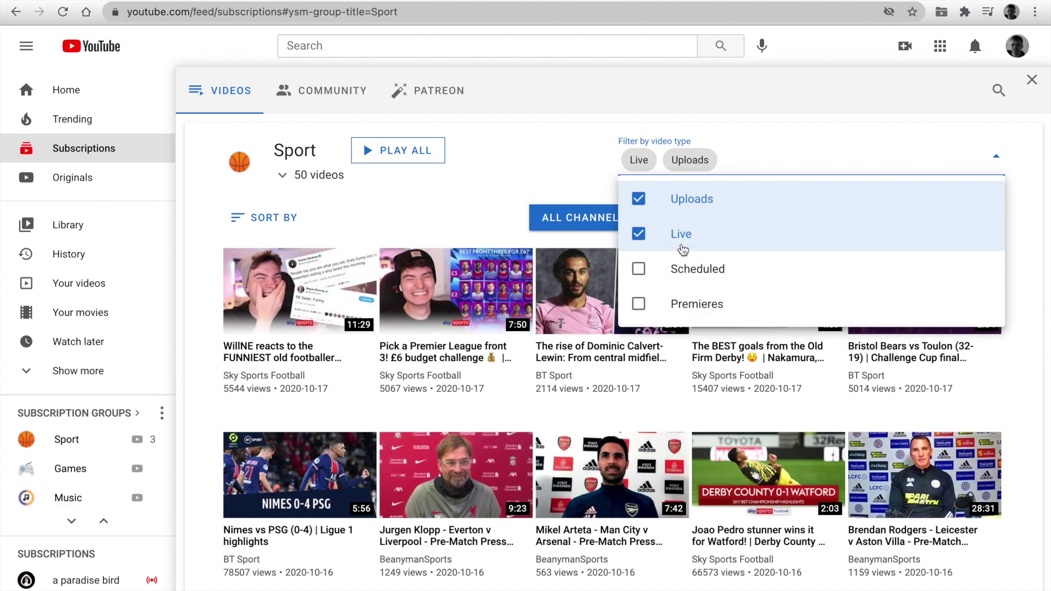
click(512, 221)
- Leave the sort order unchanged and switch the feed to list view
click(276, 222)
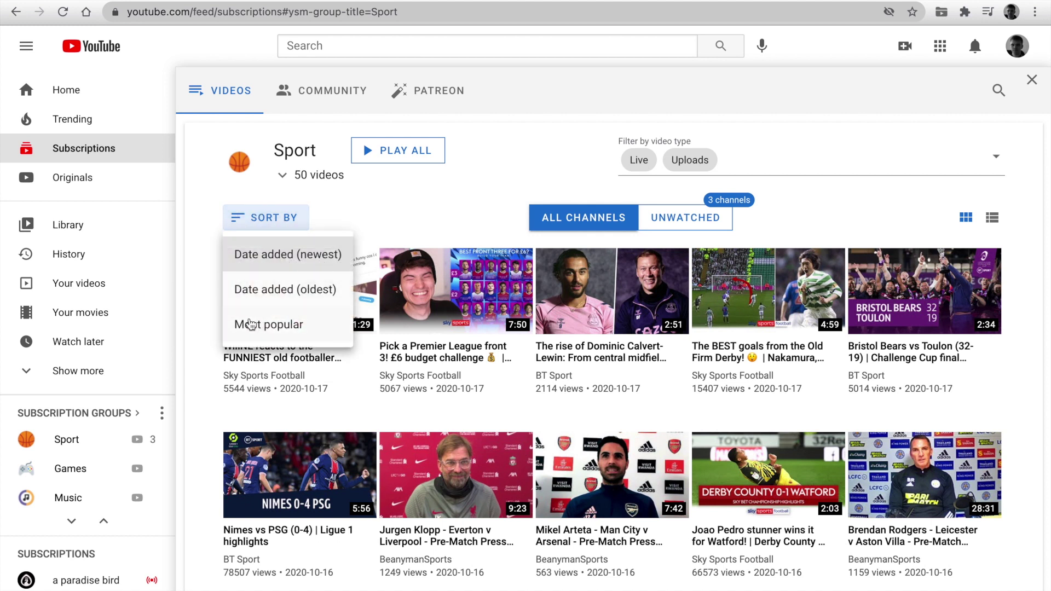
click(444, 235)
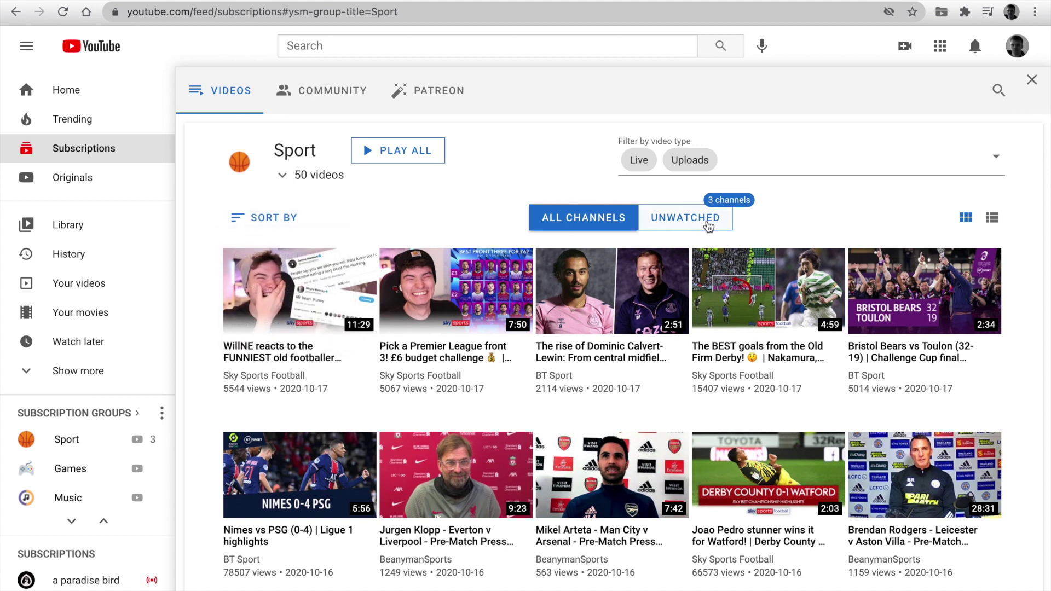
click(992, 217)
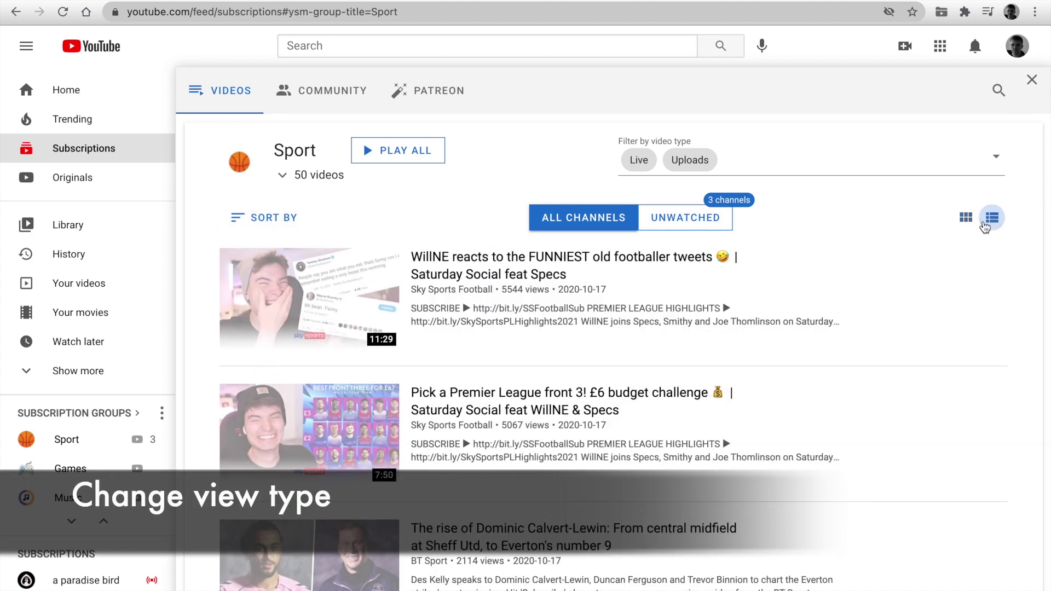
- Switch the Sport feed back to grid view and show only unwatched videos
click(966, 218)
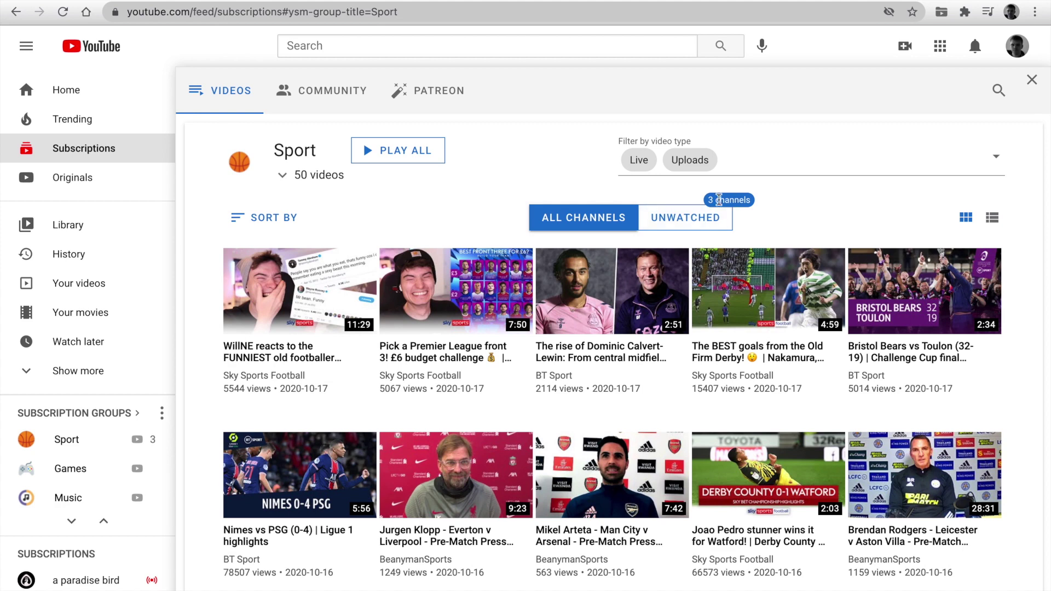
click(698, 222)
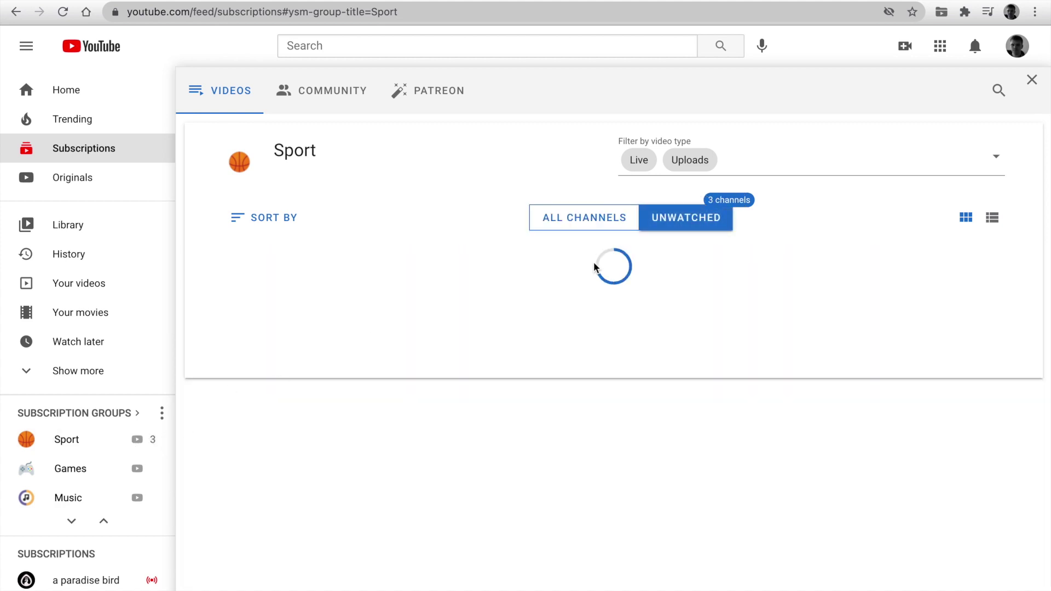
scroll(419, 472, down, 2)
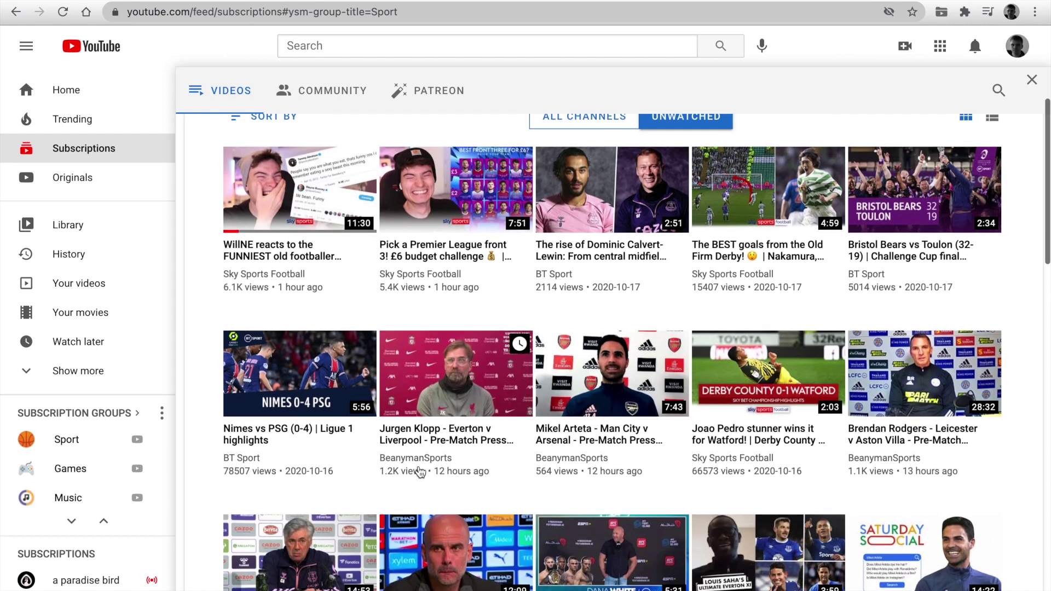
scroll(419, 472, up, 2)
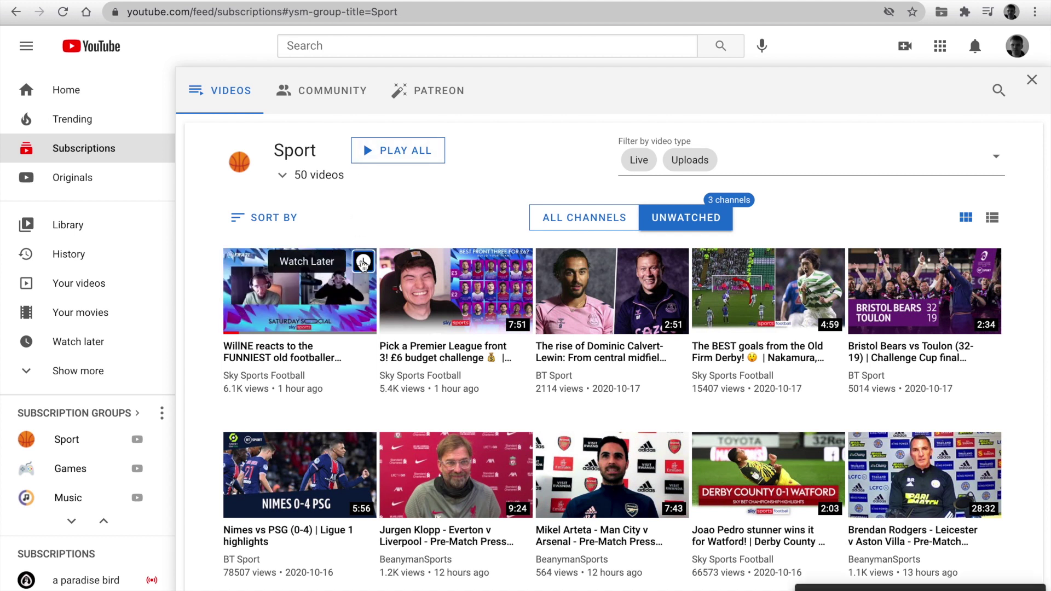
- Switch to the Sport group's Community posts and check the posts-per-channel choices
click(326, 92)
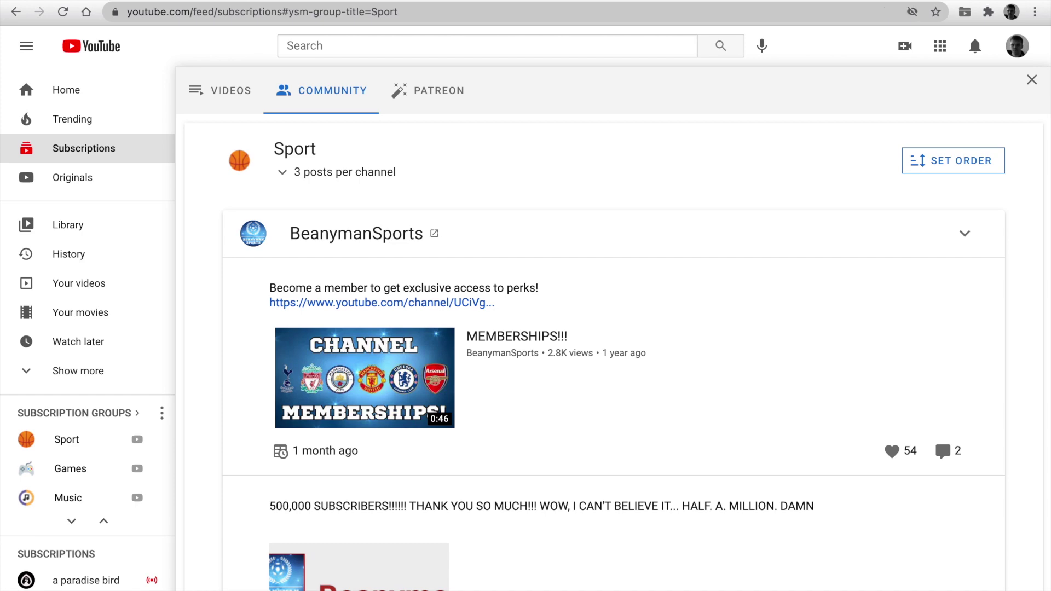
scroll(429, 279, down, 2)
scroll(429, 279, up, 2)
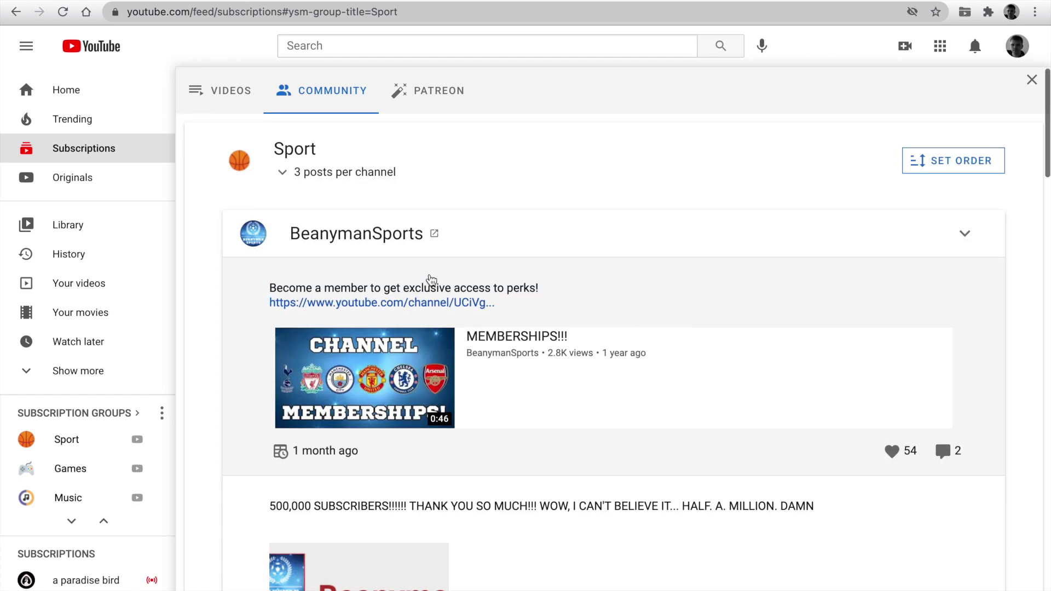
click(360, 181)
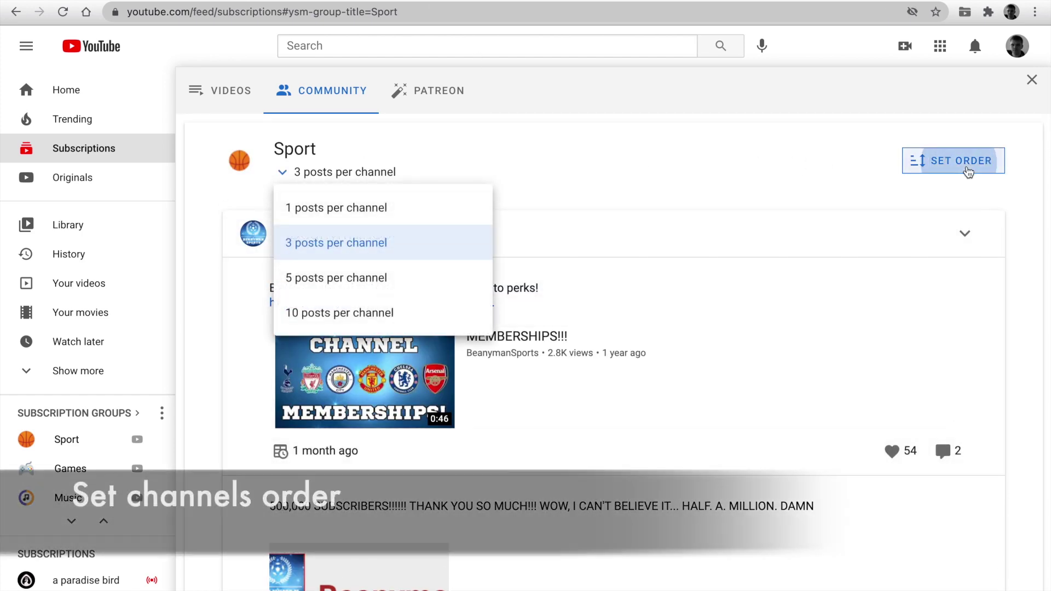
- Reorder Sport's channels with BT Sport at the top and apply the order
click(962, 166)
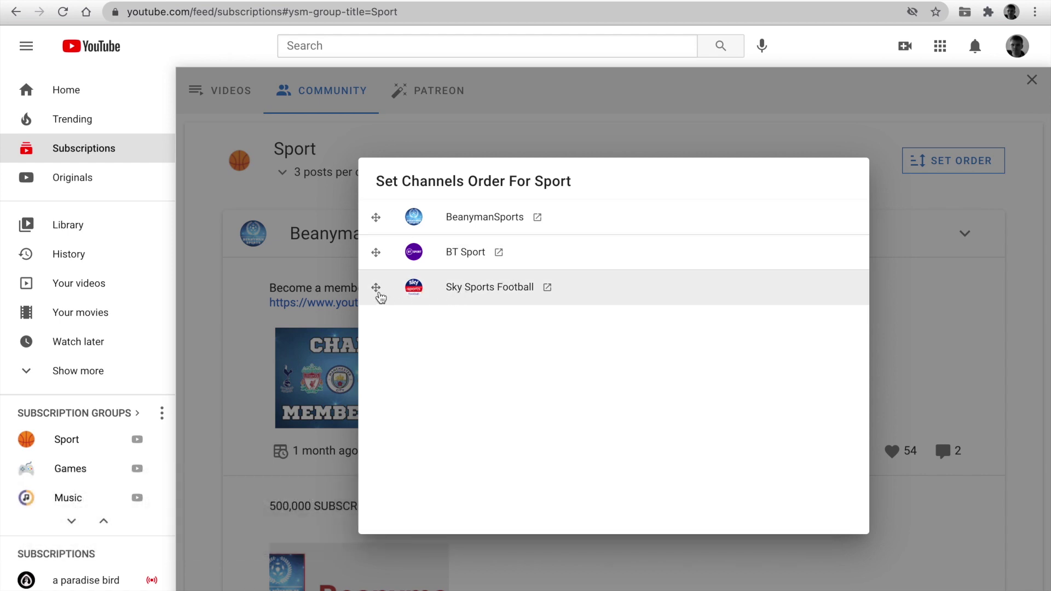
drag(380, 297, 377, 217)
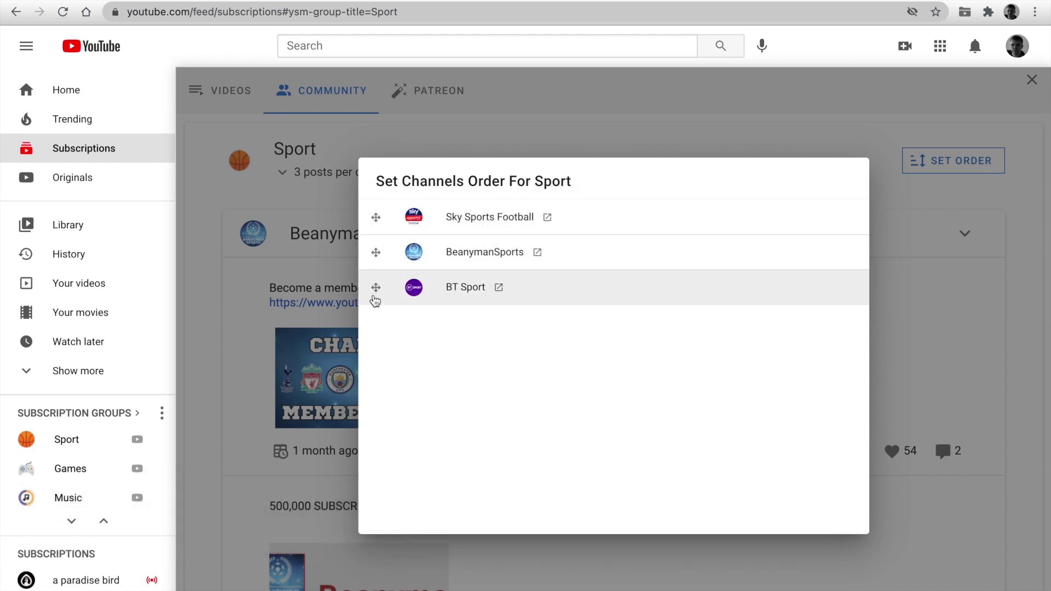
drag(376, 300, 375, 211)
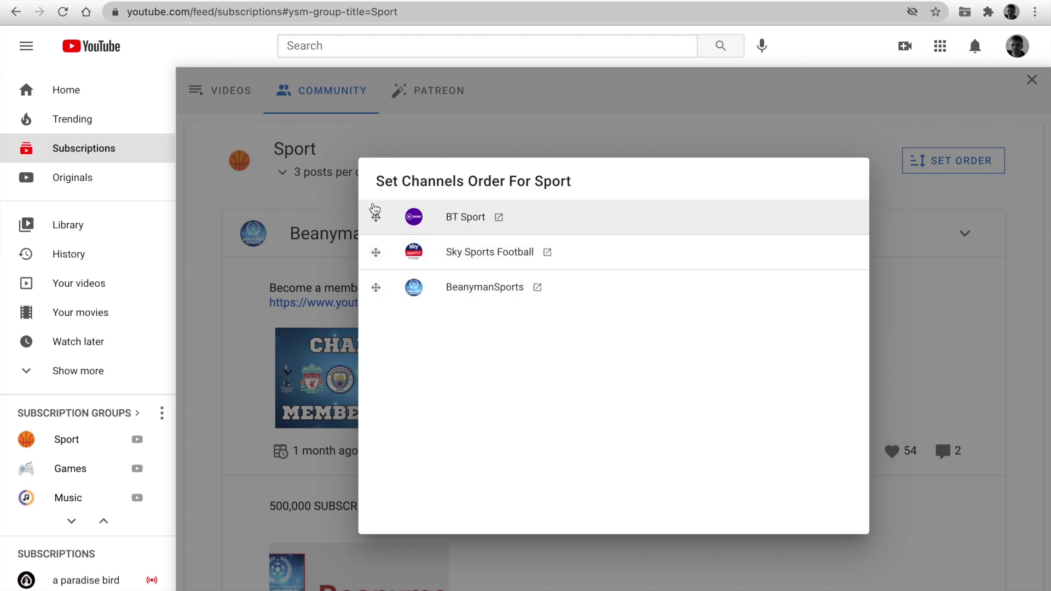
click(474, 137)
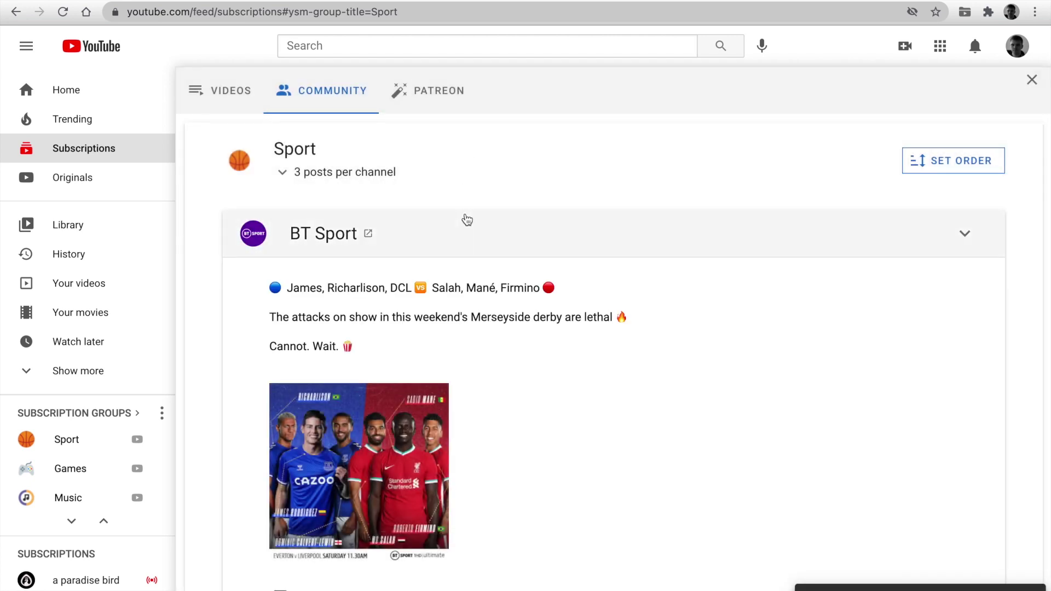
- Collapse and re-expand BT Sport's posts, then browse the community feed
click(467, 220)
click(467, 220)
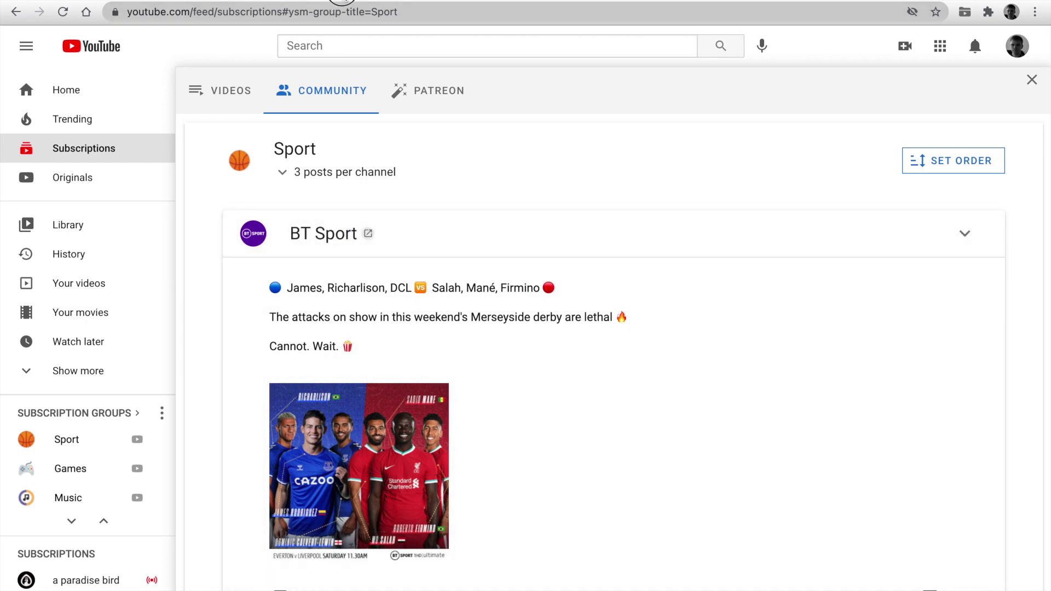
scroll(472, 324, down, 3)
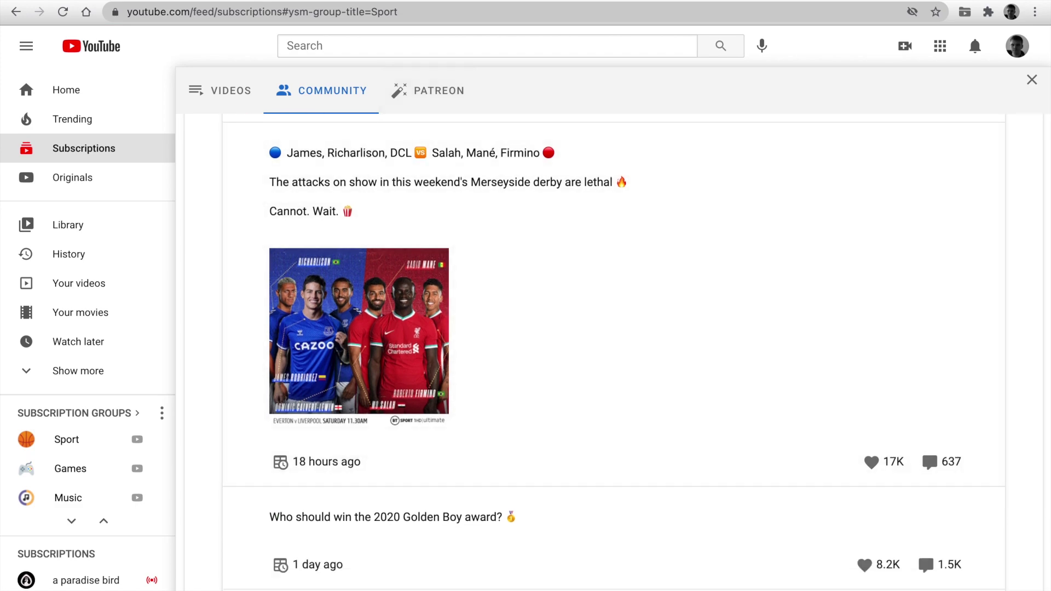
scroll(406, 236, down, 20)
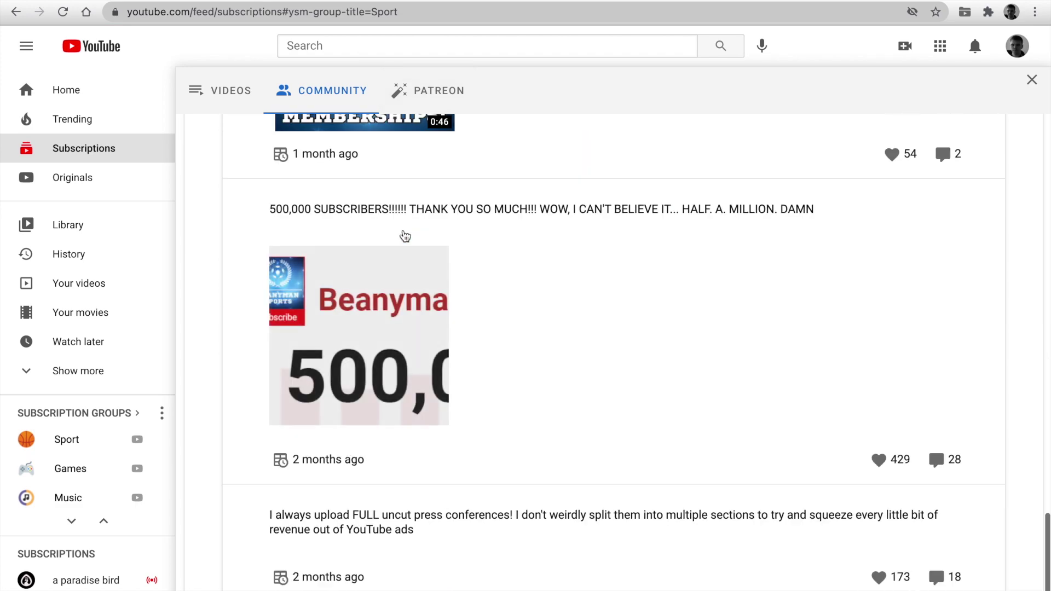
scroll(405, 237, up, 20)
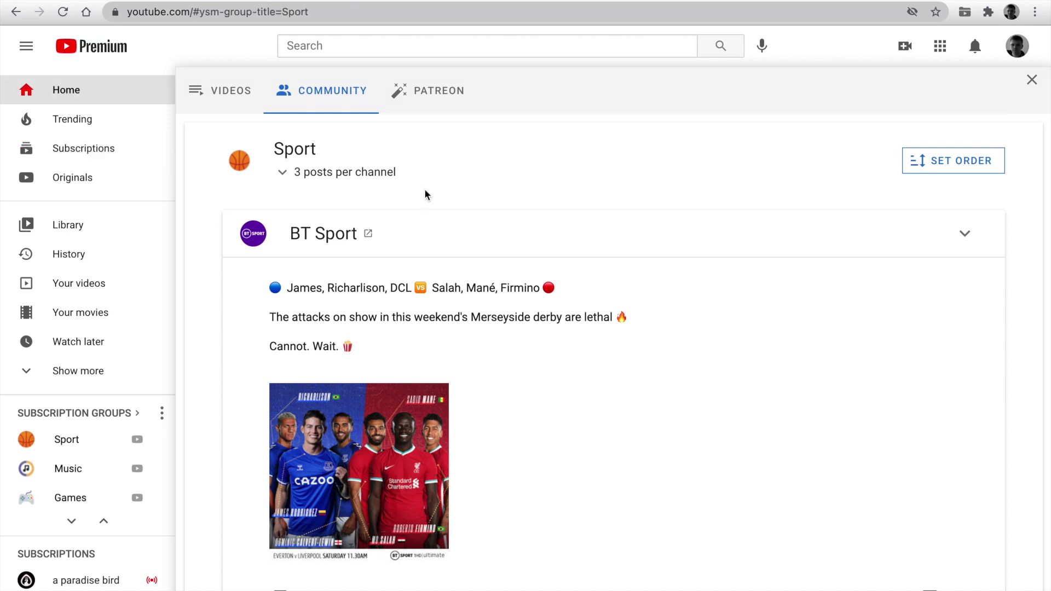
- Close the group panel, open Subscriptions, and toggle the Sport filter chip on and back off
click(1032, 81)
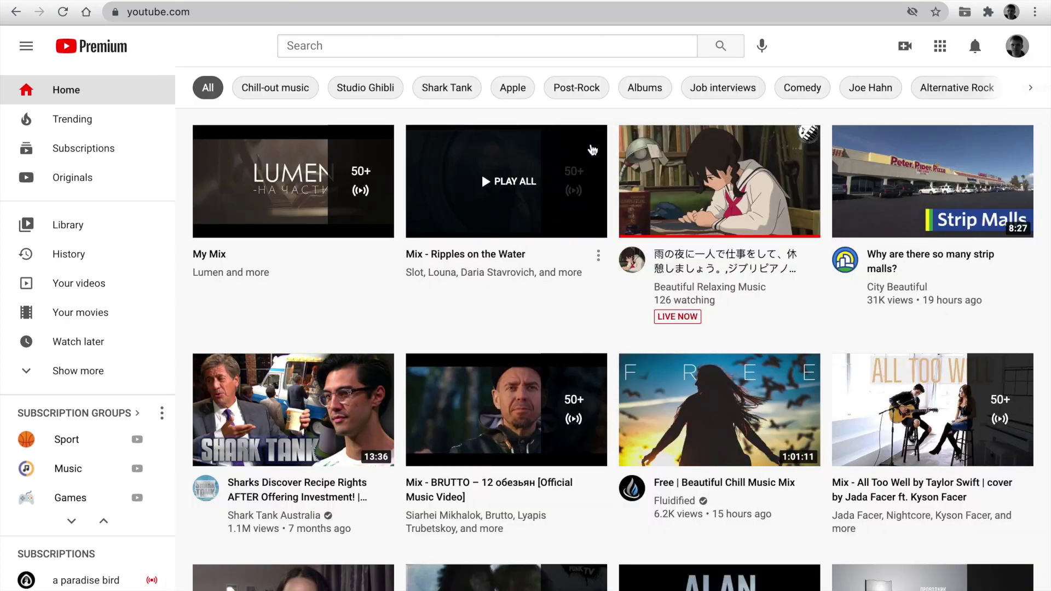
click(112, 151)
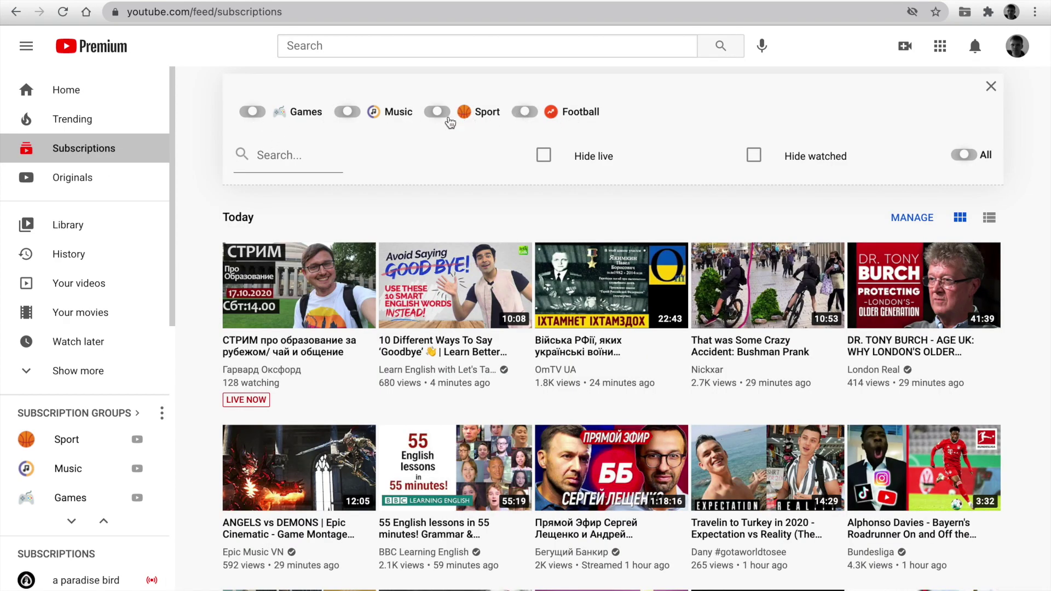
click(480, 117)
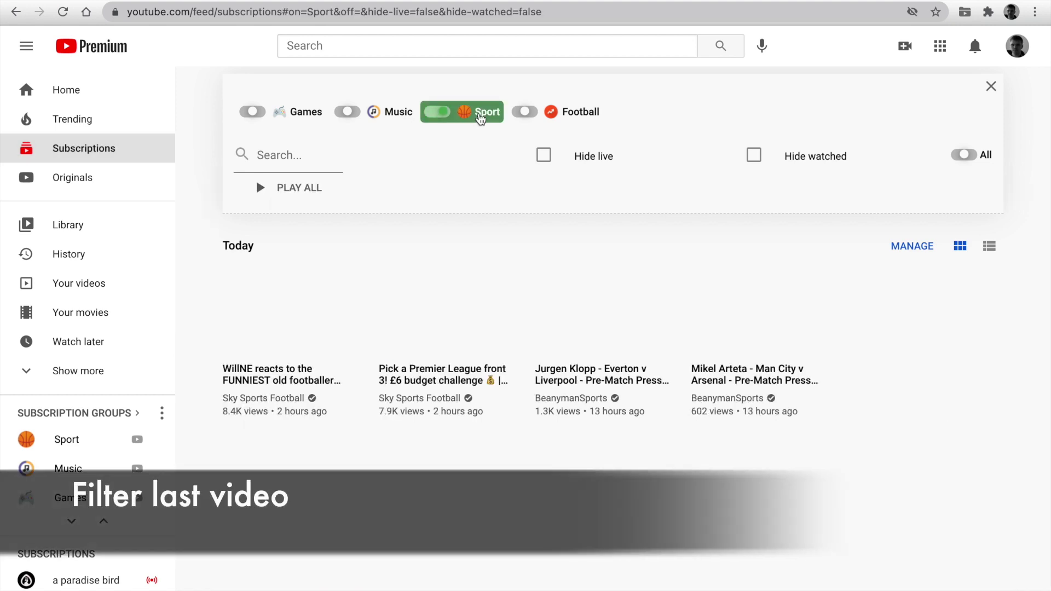
click(464, 121)
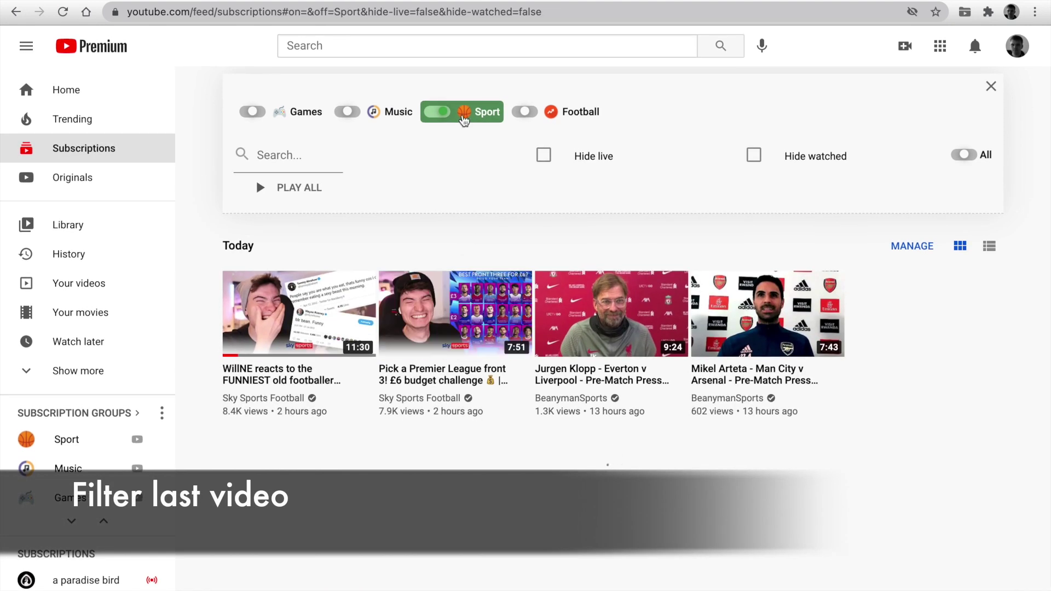
click(464, 121)
- Search subscriptions for 'Live', then clear the search to show all videos
click(282, 153)
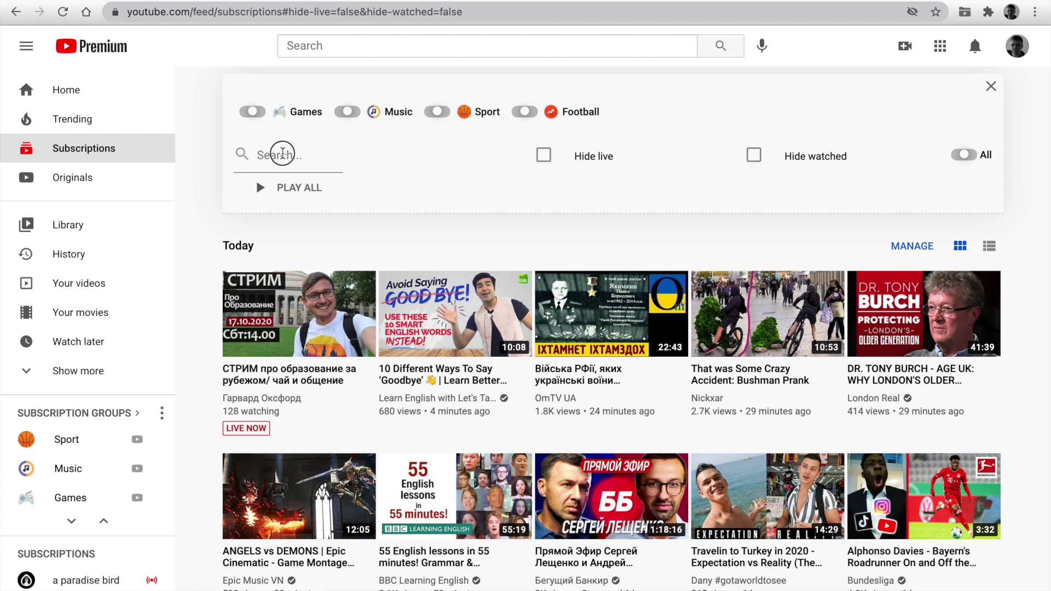
text(Live)
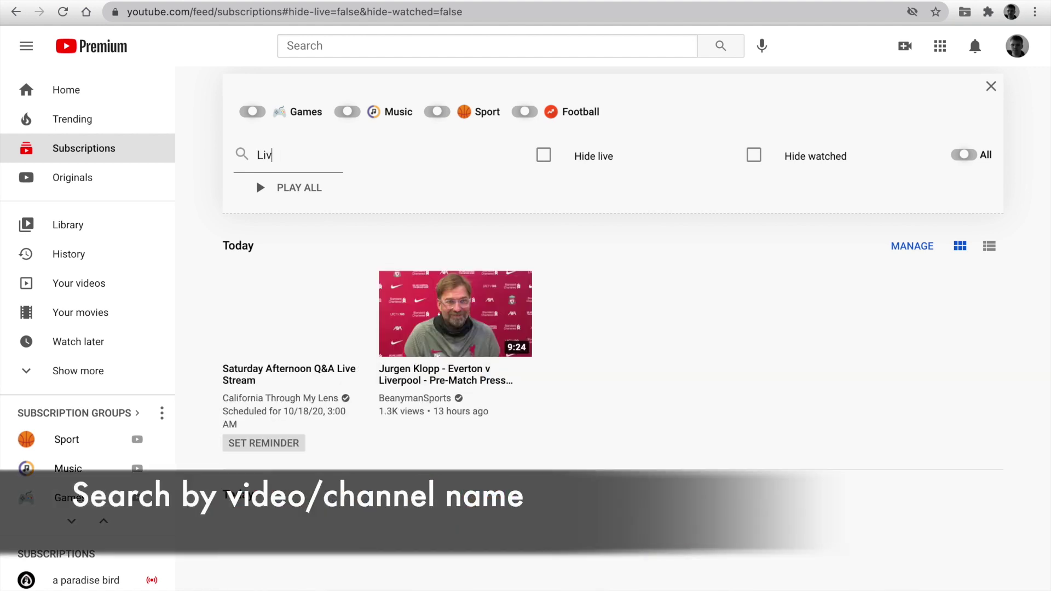
key(BackSpace)
key(BackSpace)
key(BackSpace)
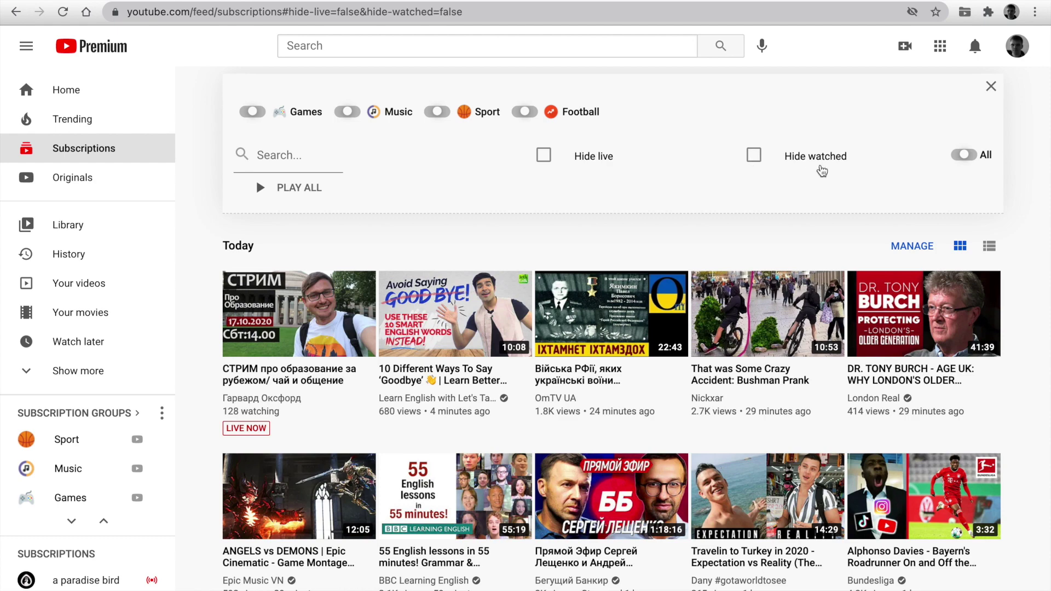
- Go to YouTube Home and choose the Football group in the home row's group dropdown
click(106, 92)
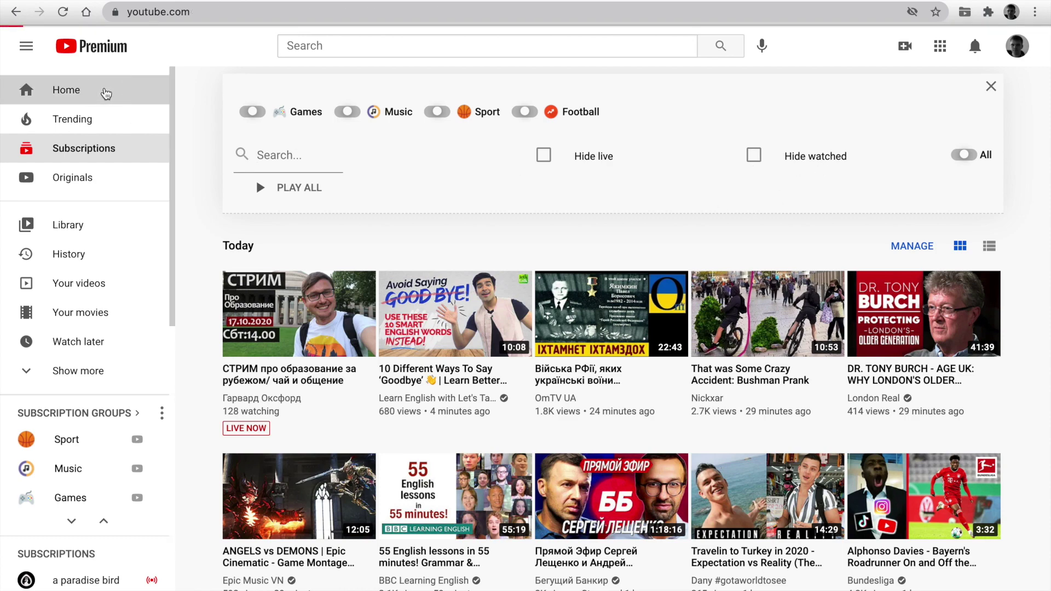
scroll(264, 323, down, 10)
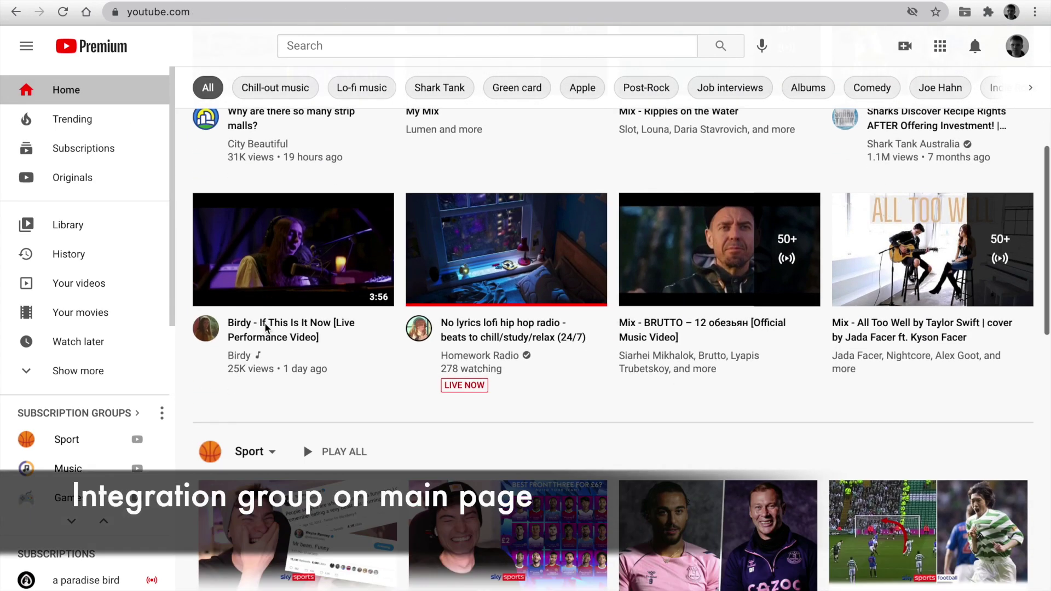
click(260, 261)
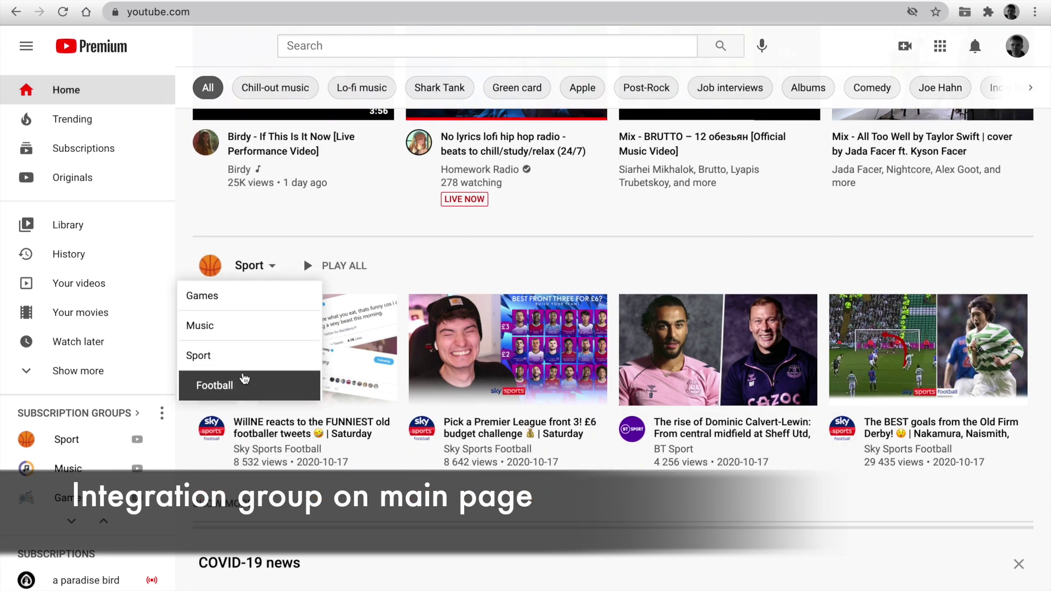
click(218, 382)
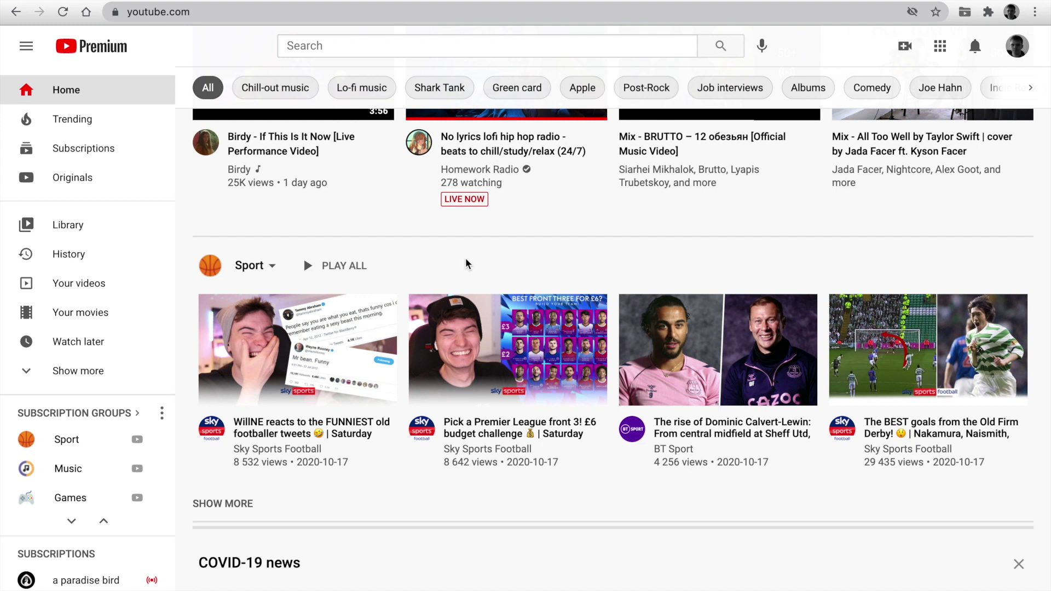
- Enable hiding the video collection container from the YouTube main page and reload Home
click(965, 12)
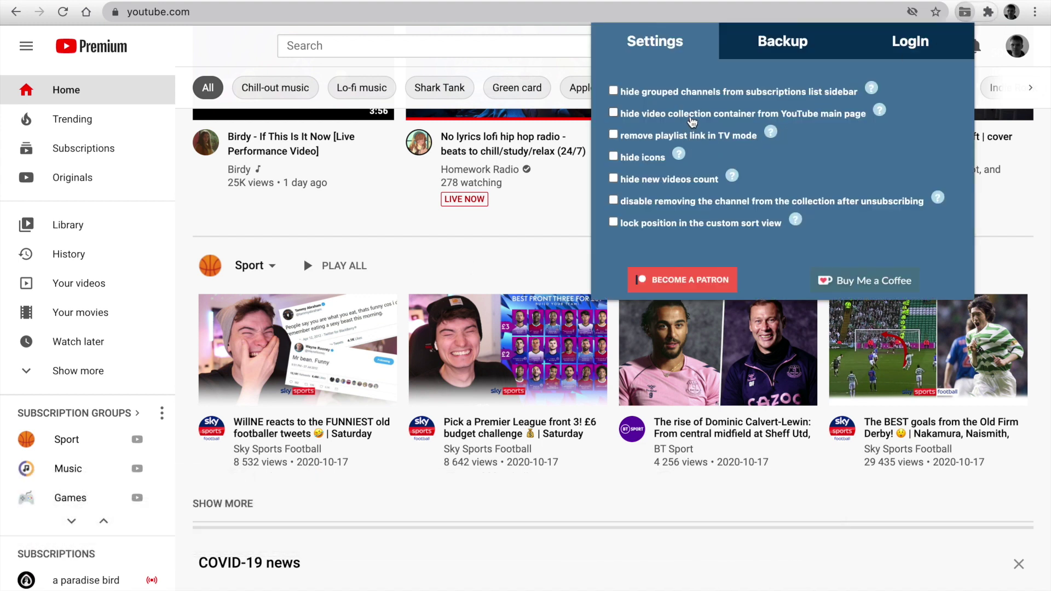
click(532, 215)
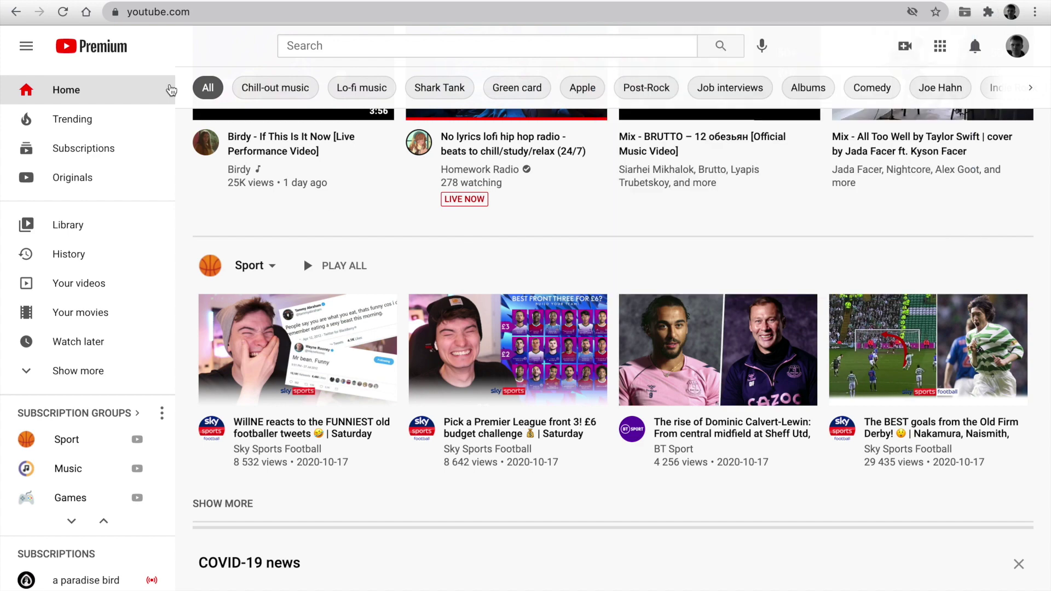
click(63, 12)
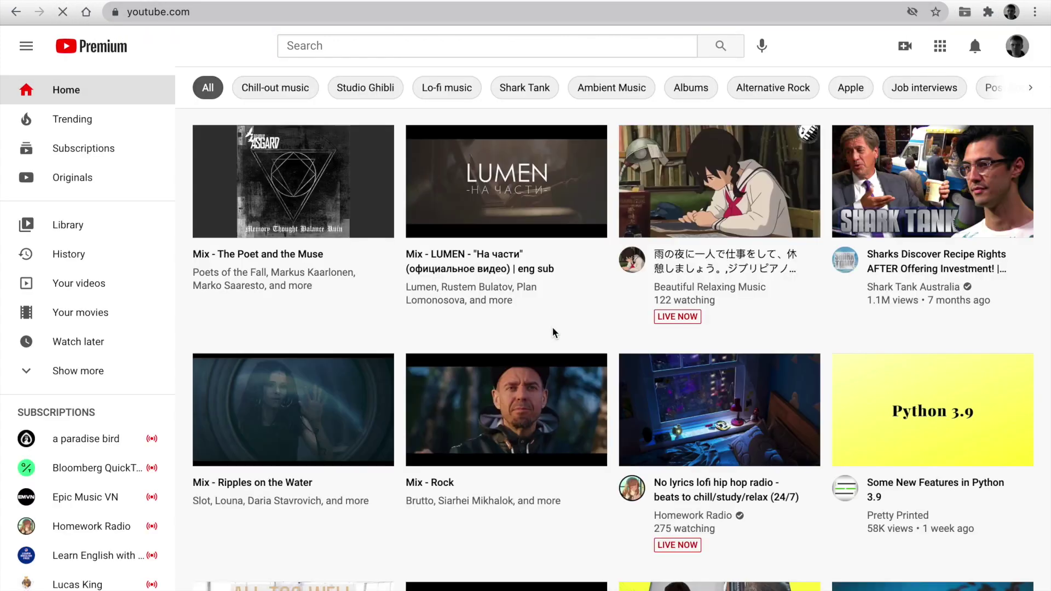
scroll(552, 327, down, 3)
scroll(554, 332, down, 12)
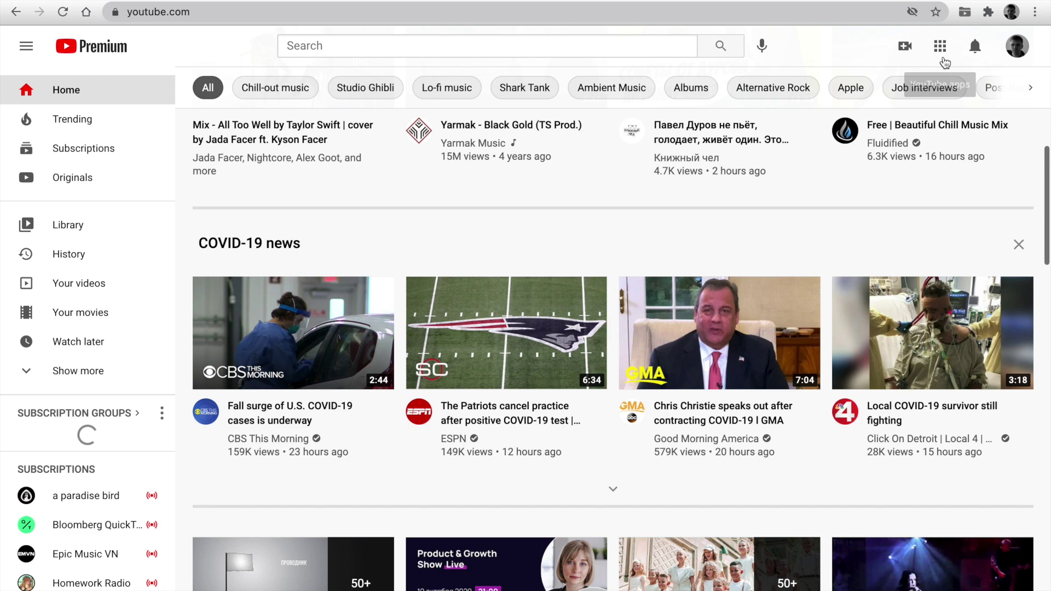
- Export the PocketTube backup file, then check Google Drive sync status on the LogIn tab
click(964, 11)
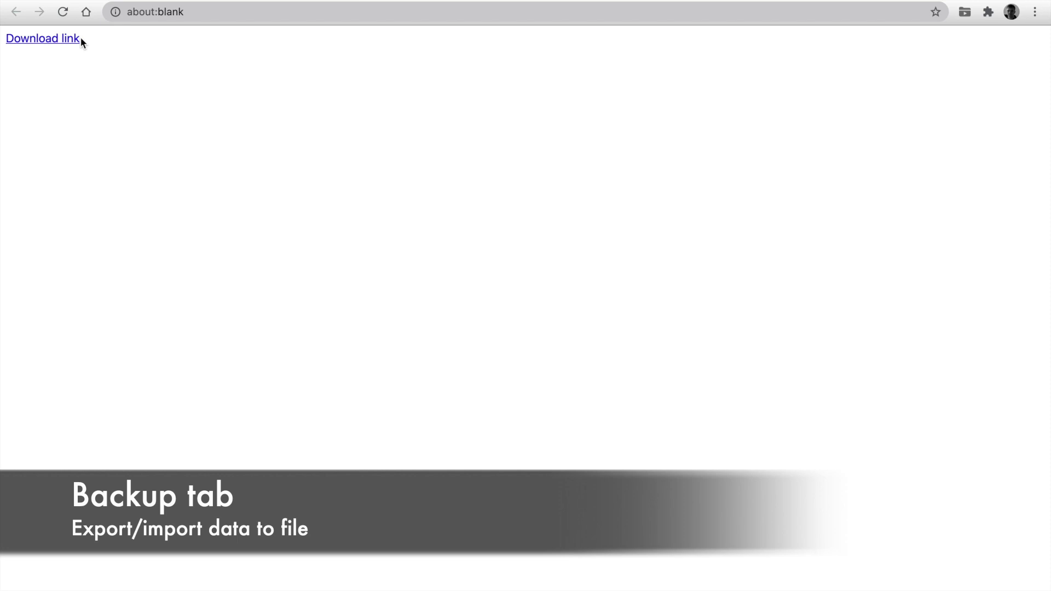
key(ctrl+w)
click(964, 11)
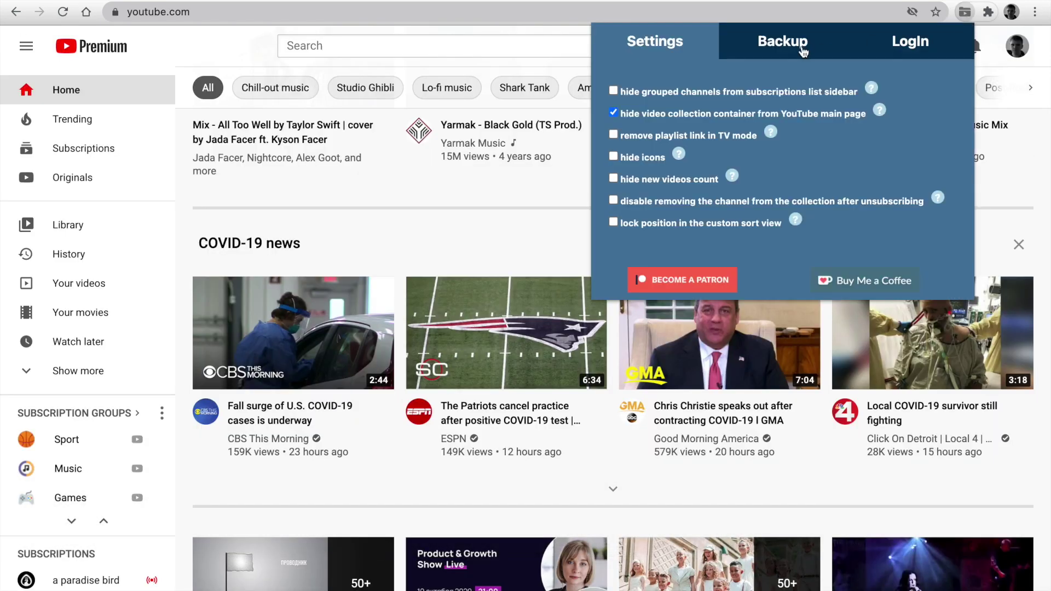
click(803, 52)
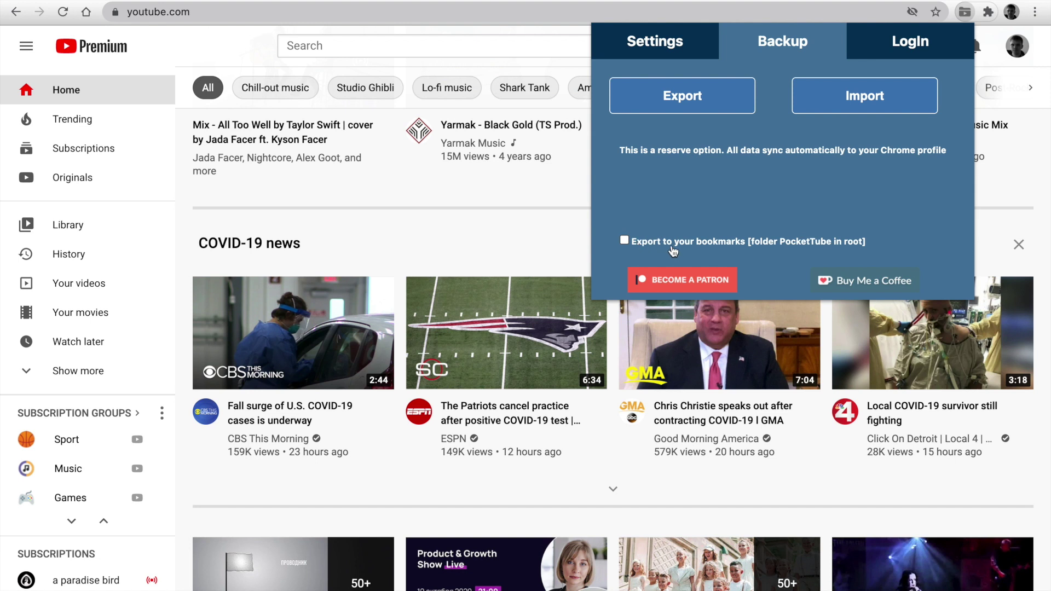
click(870, 55)
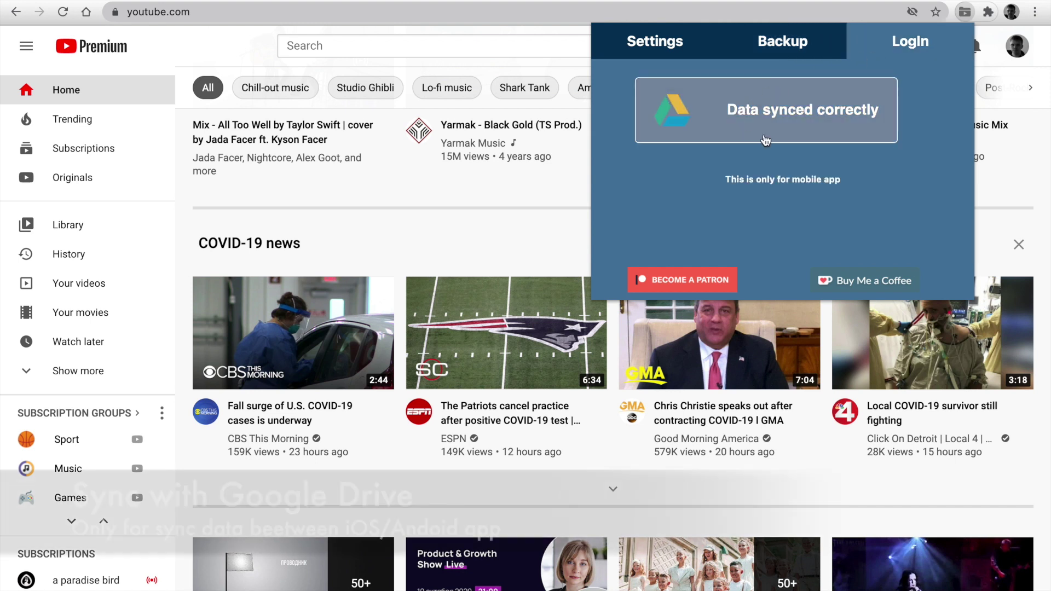